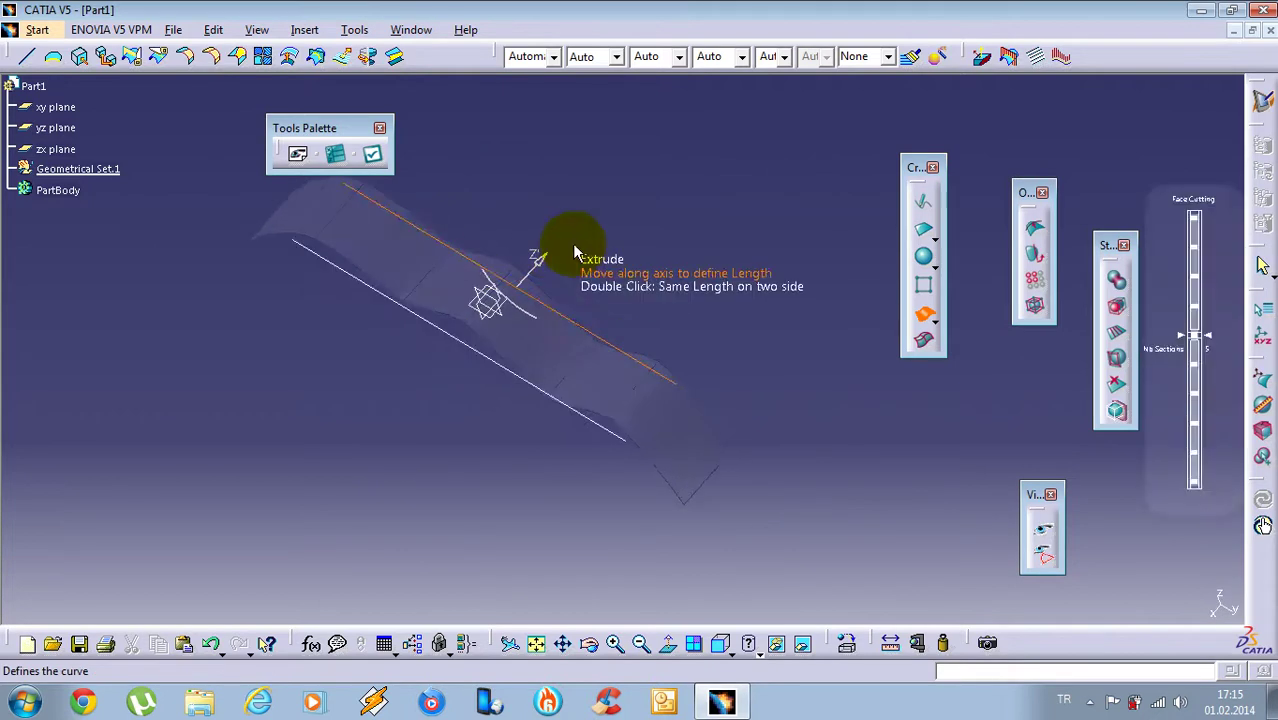
- Examine the zigzag profile square to its drawing plane and return to the extrusion's 3D view
left_click(1041, 529)
left_click(467, 481)
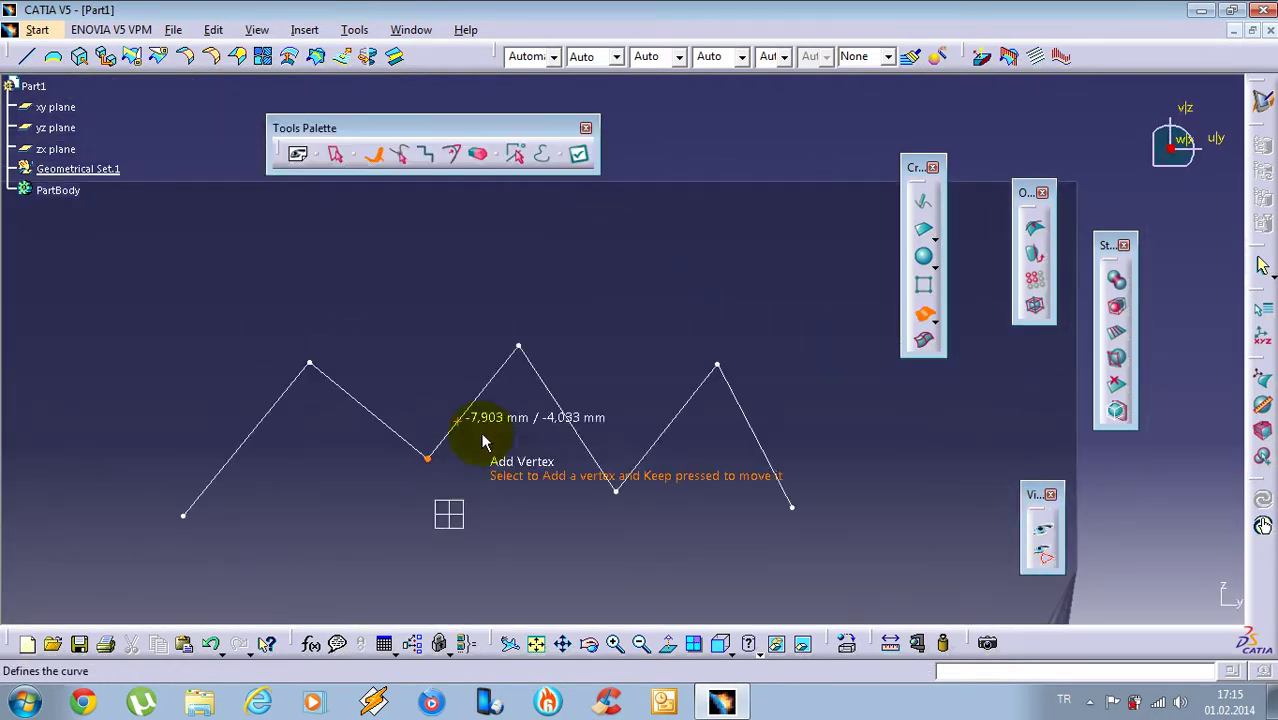
left_click_drag(513, 333, 519, 347)
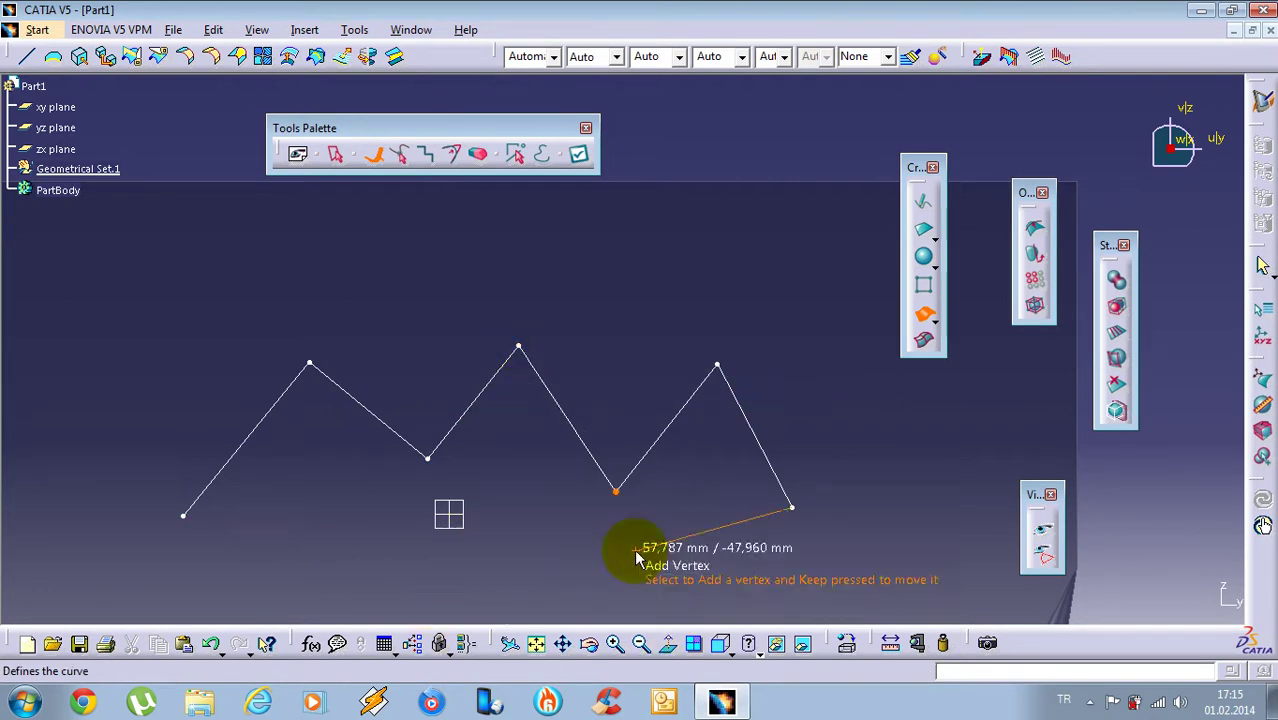
middle_click_drag(479, 471, 465, 368)
middle_click_drag(665, 322, 400, 463)
middle_click_drag(471, 283, 591, 228)
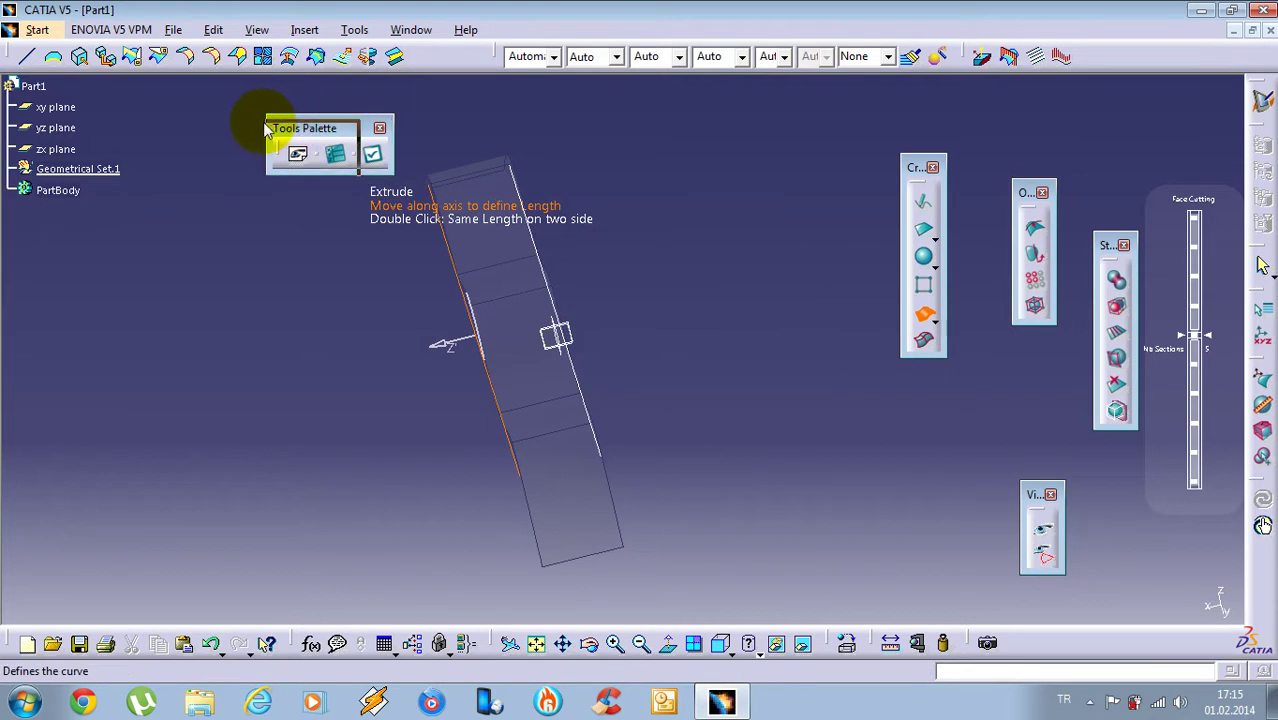
- Try different extrusion lengths along the surface's axis, including about 69 mm and about 149 mm
left_click_drag(266, 121, 235, 127)
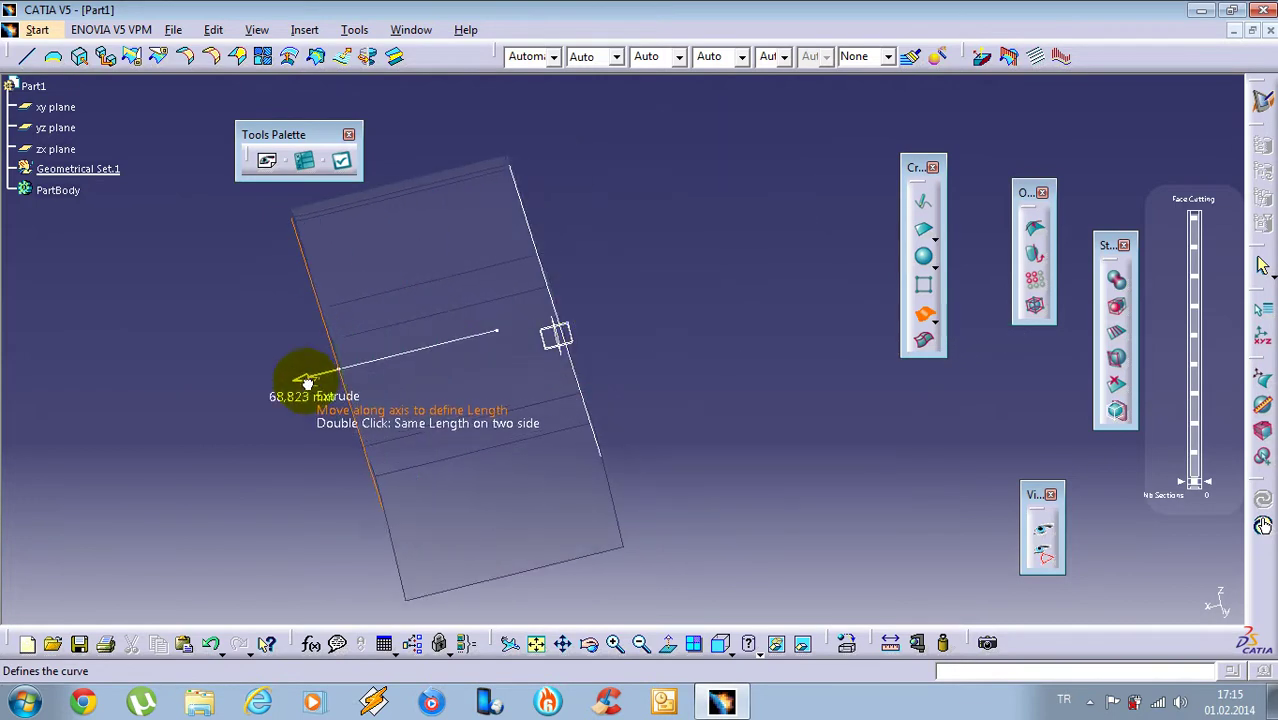
left_click_drag(397, 370, 436, 363)
middle_click_drag(580, 332, 635, 375)
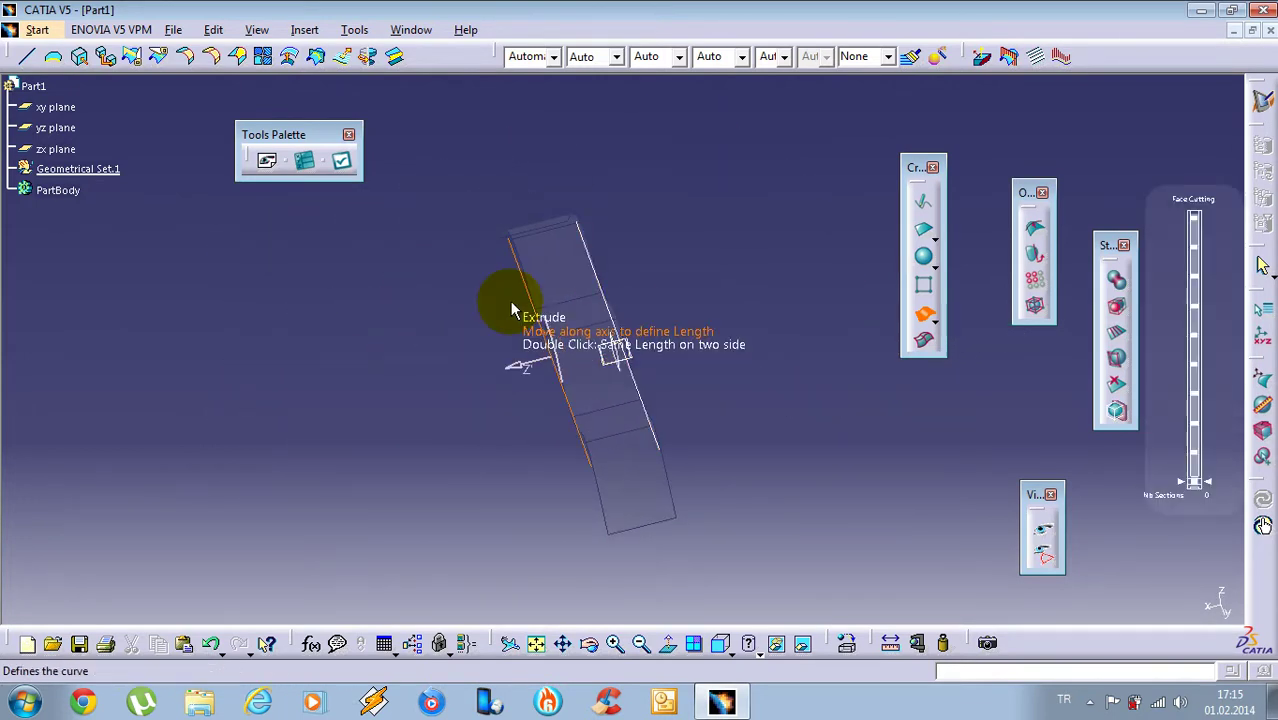
middle_click_drag(529, 321, 531, 394)
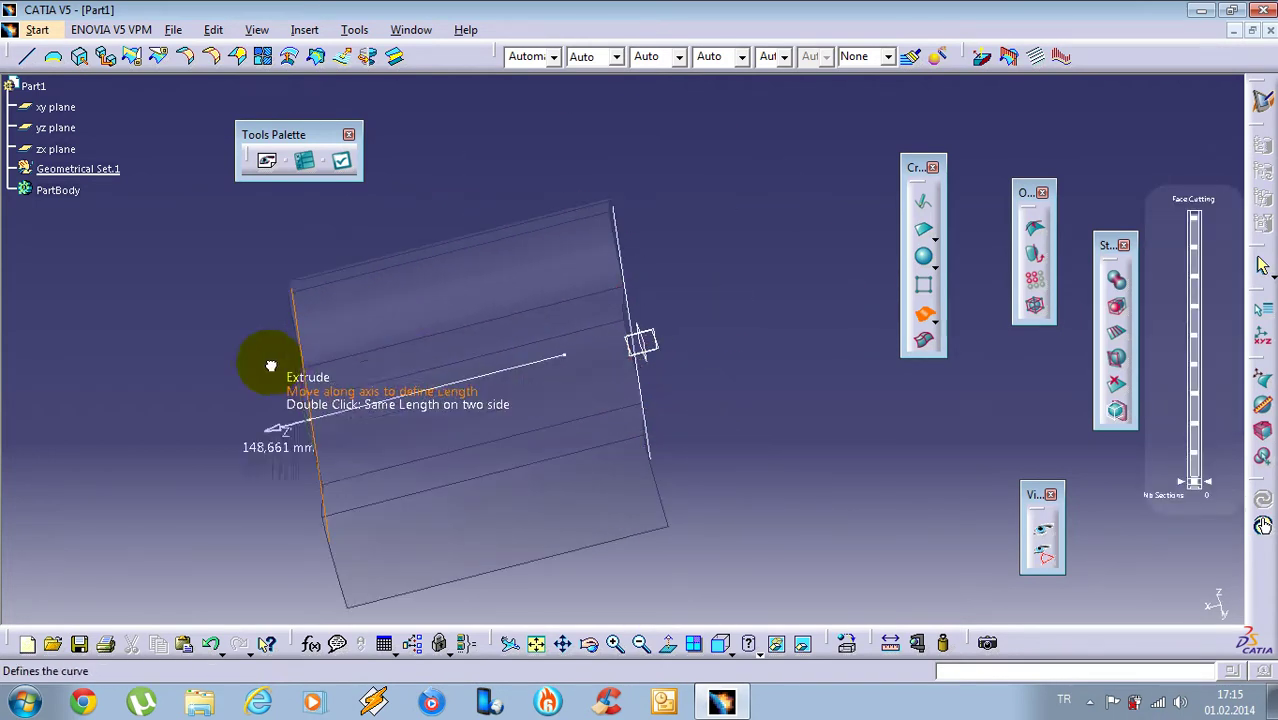
- In the extrusion data, set the start length to 10 mm and the end length to 50 mm
left_click(305, 166)
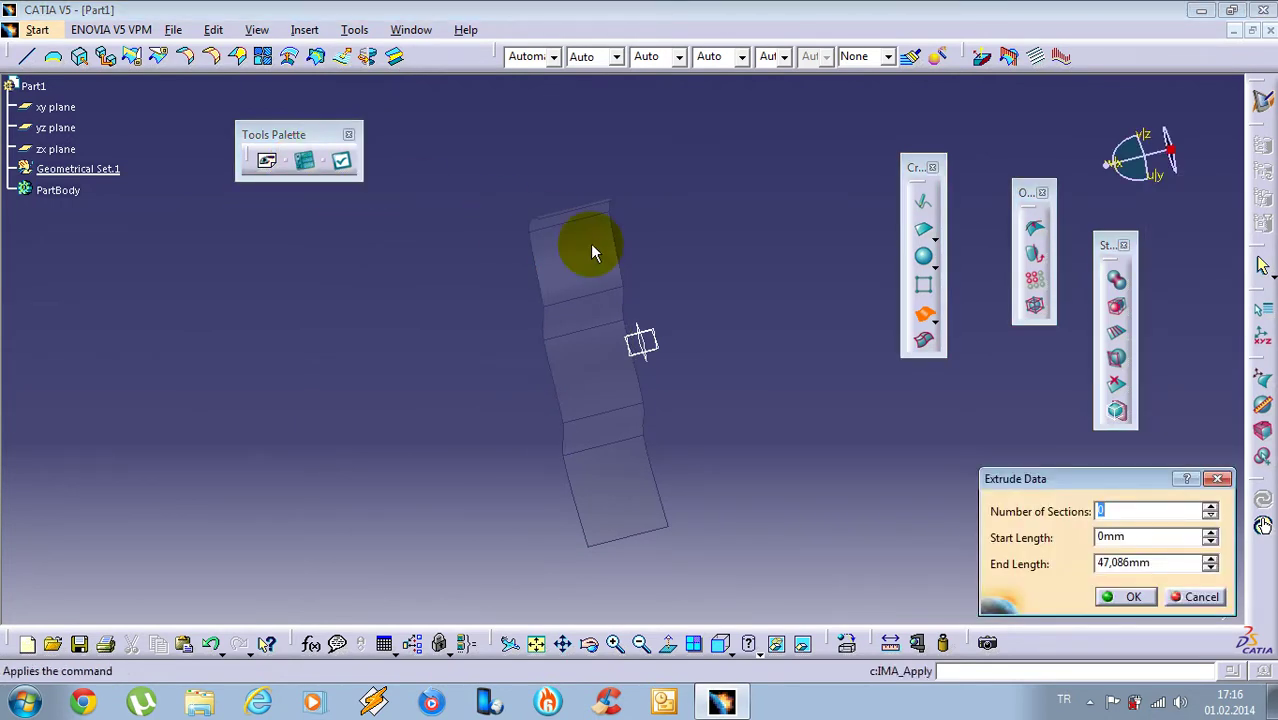
left_click_drag(1084, 479, 1002, 464)
middle_click_drag(566, 447, 680, 430)
left_click(1065, 521)
type("10")
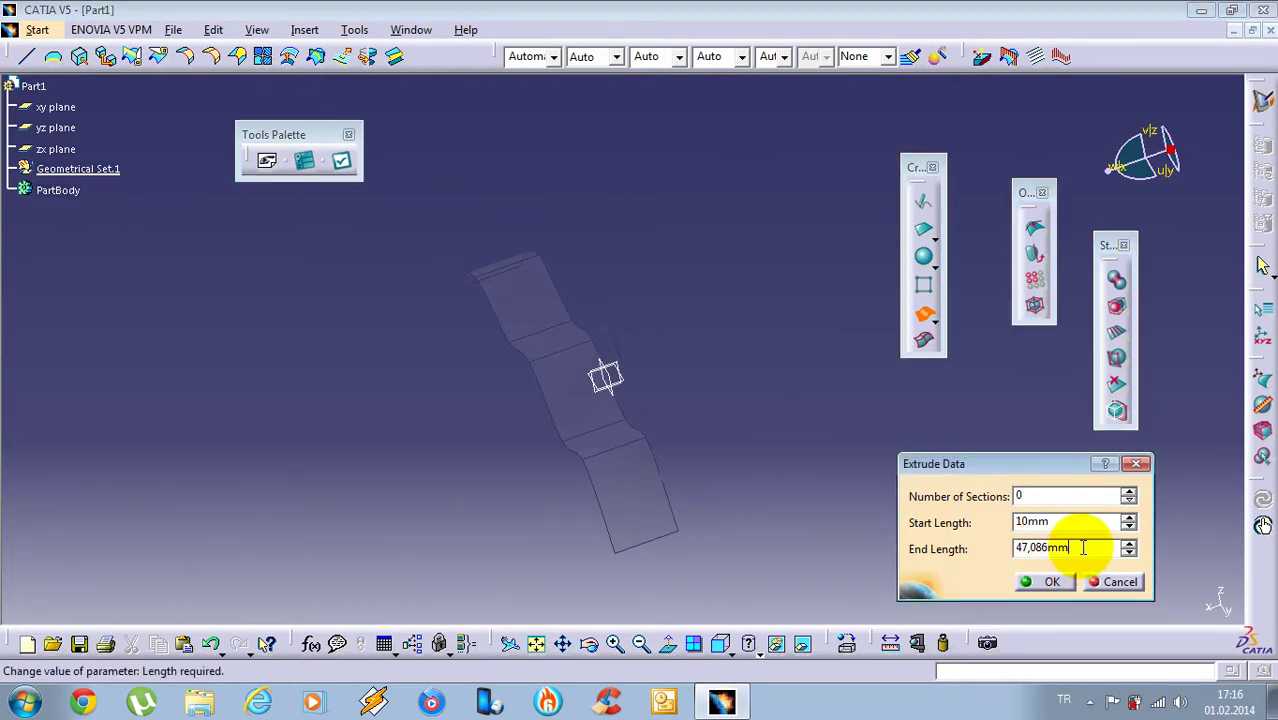
middle_click_drag(502, 337, 630, 347)
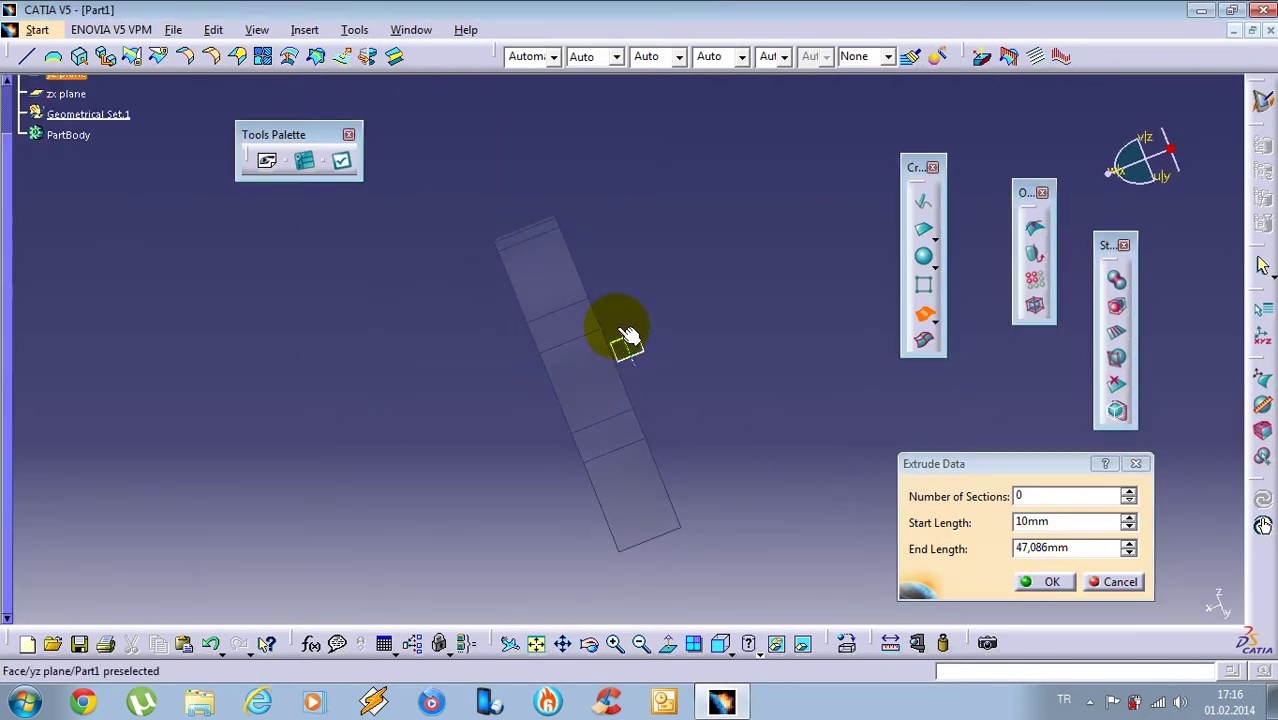
left_click(1040, 546)
type("50")
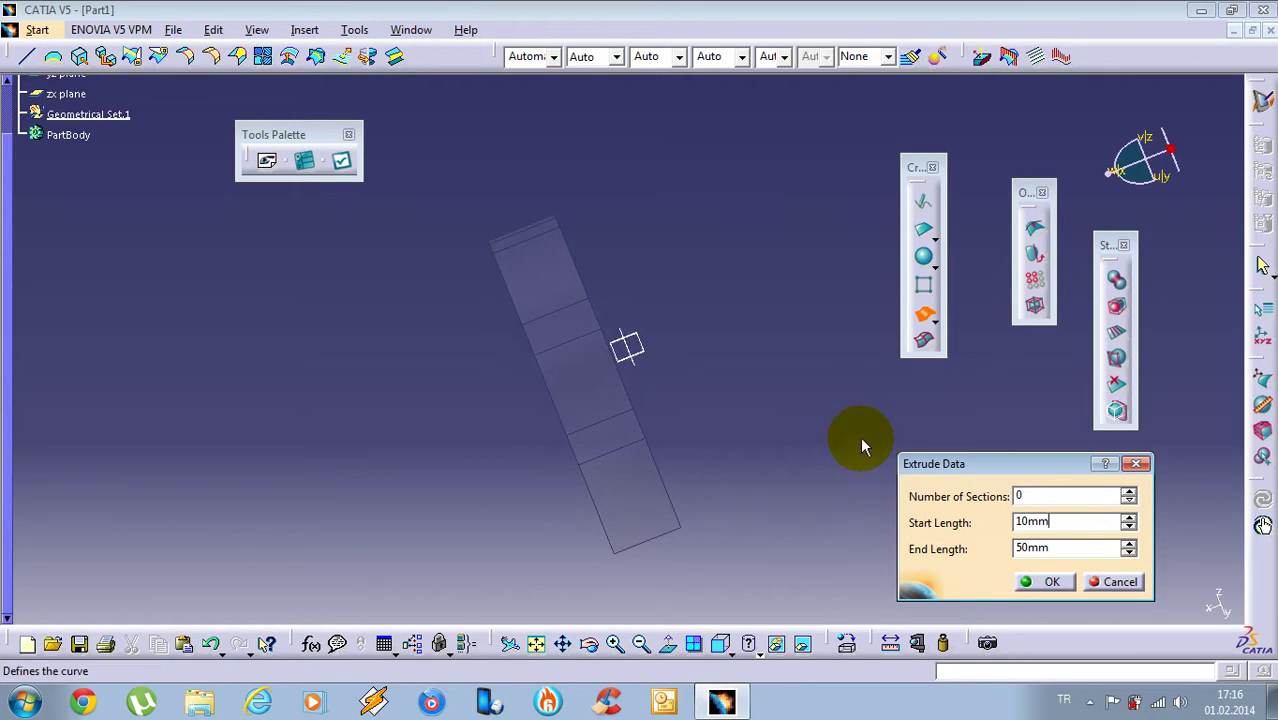
- Try 5, 4 and 2 sections for the extrusion, settle on 1 section and accept the extrusion data
double_click(1050, 496)
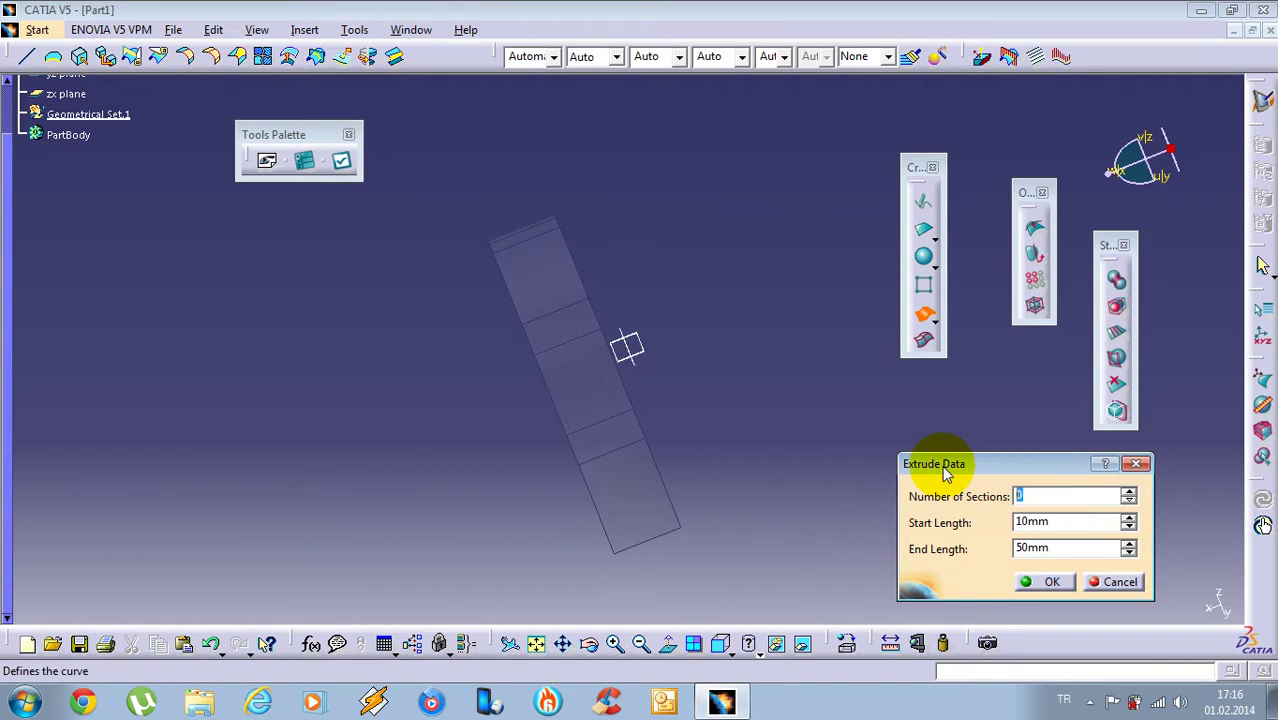
left_click(1082, 530)
double_click(1036, 495)
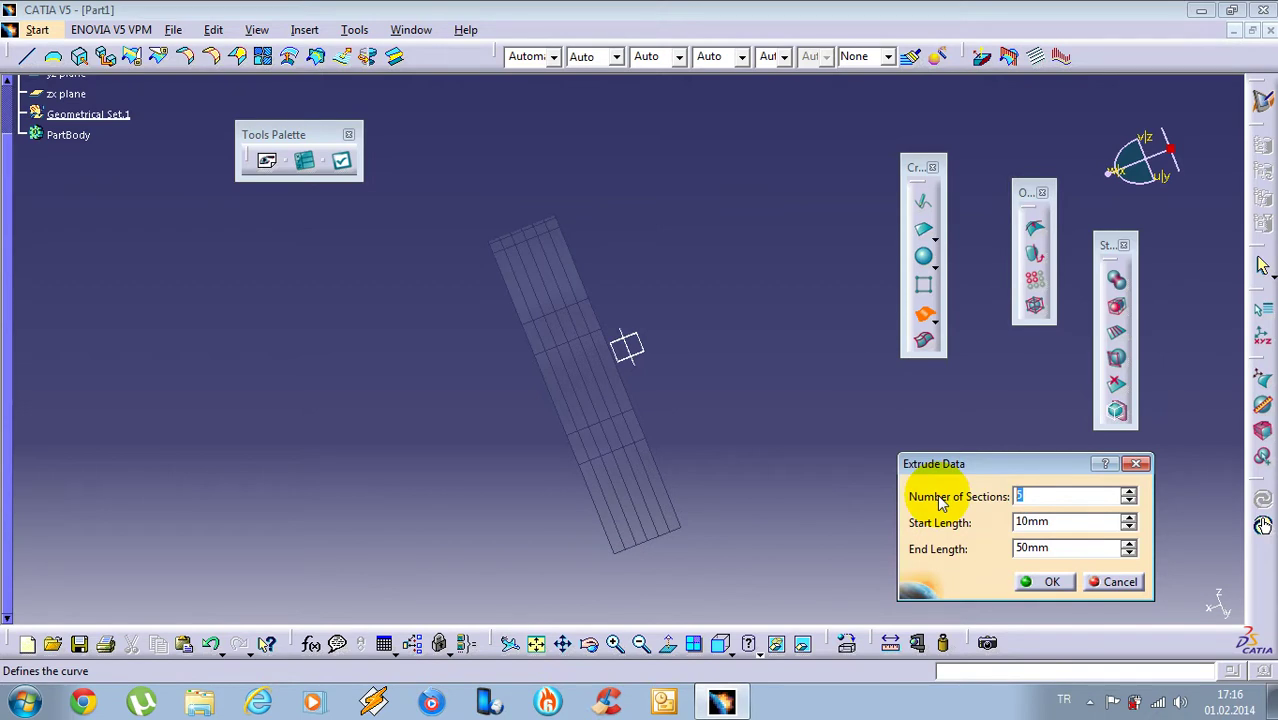
left_click(1100, 530)
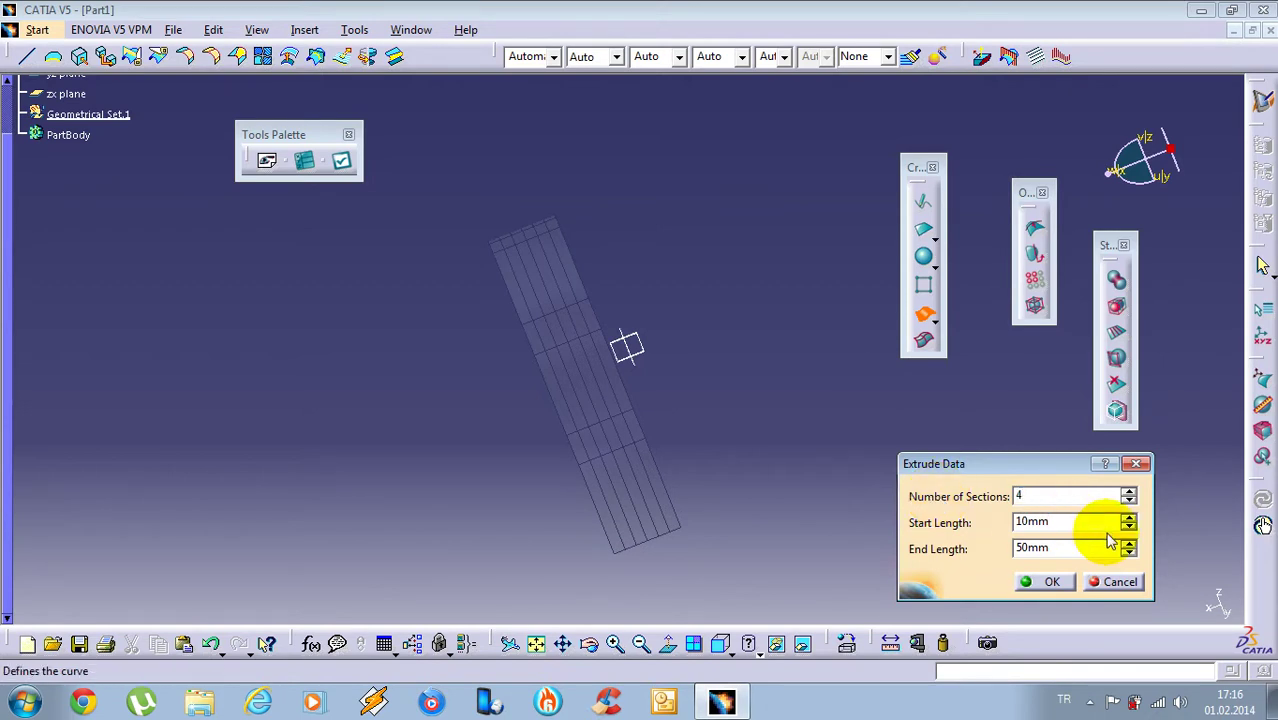
double_click(1022, 496)
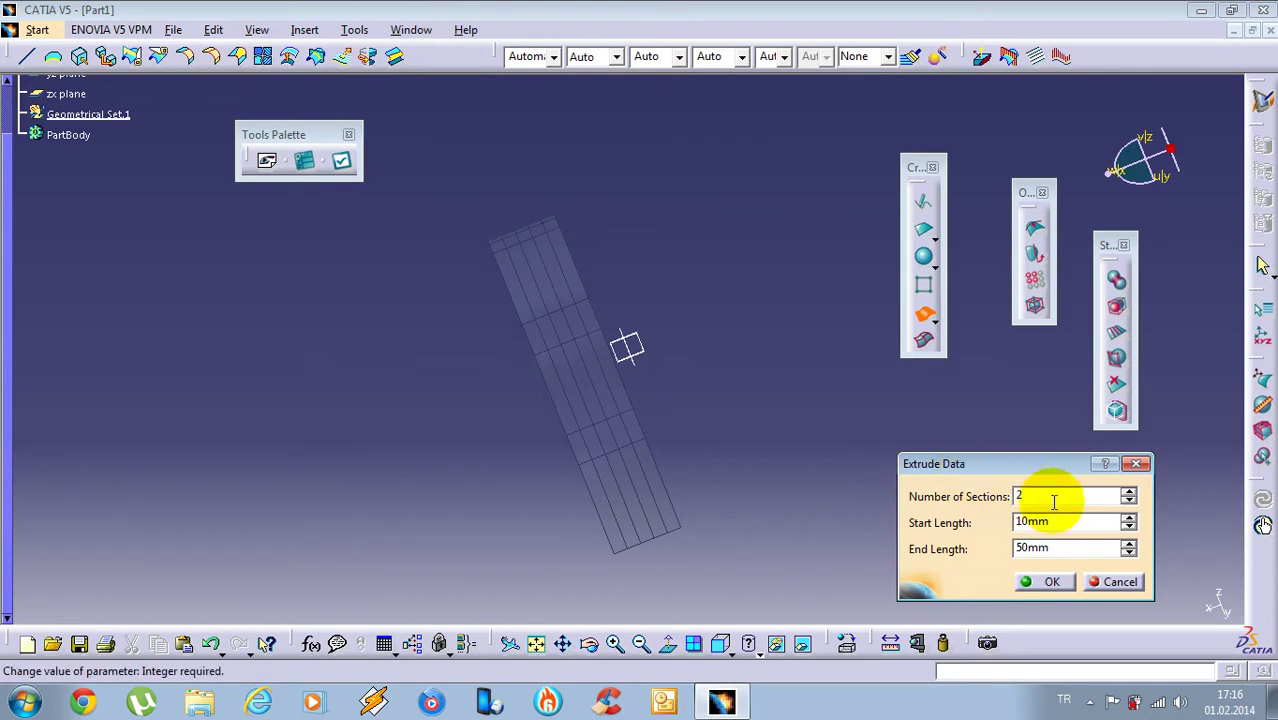
left_click_drag(1035, 502, 915, 470)
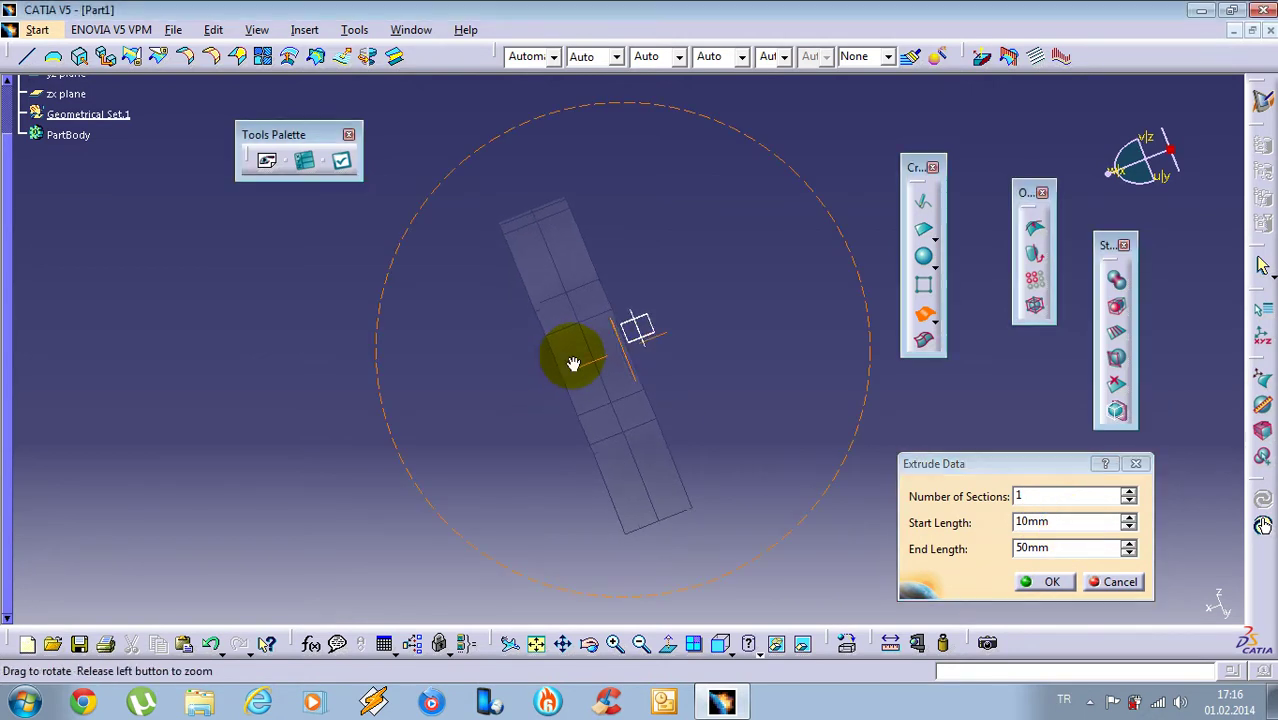
middle_click_drag(571, 362, 623, 295)
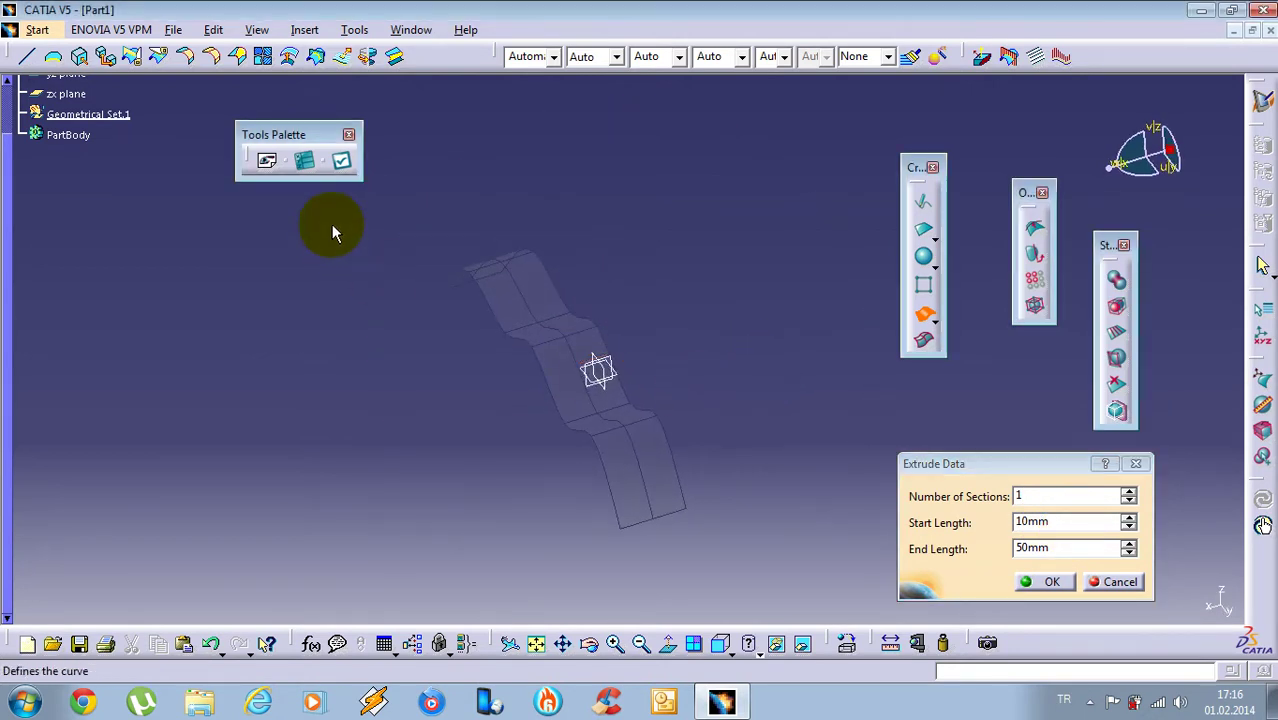
left_click(1034, 578)
- Stretch the extrusion wider along its axis and check its zigzag profile in Drawing View
middle_click_drag(566, 364, 653, 394)
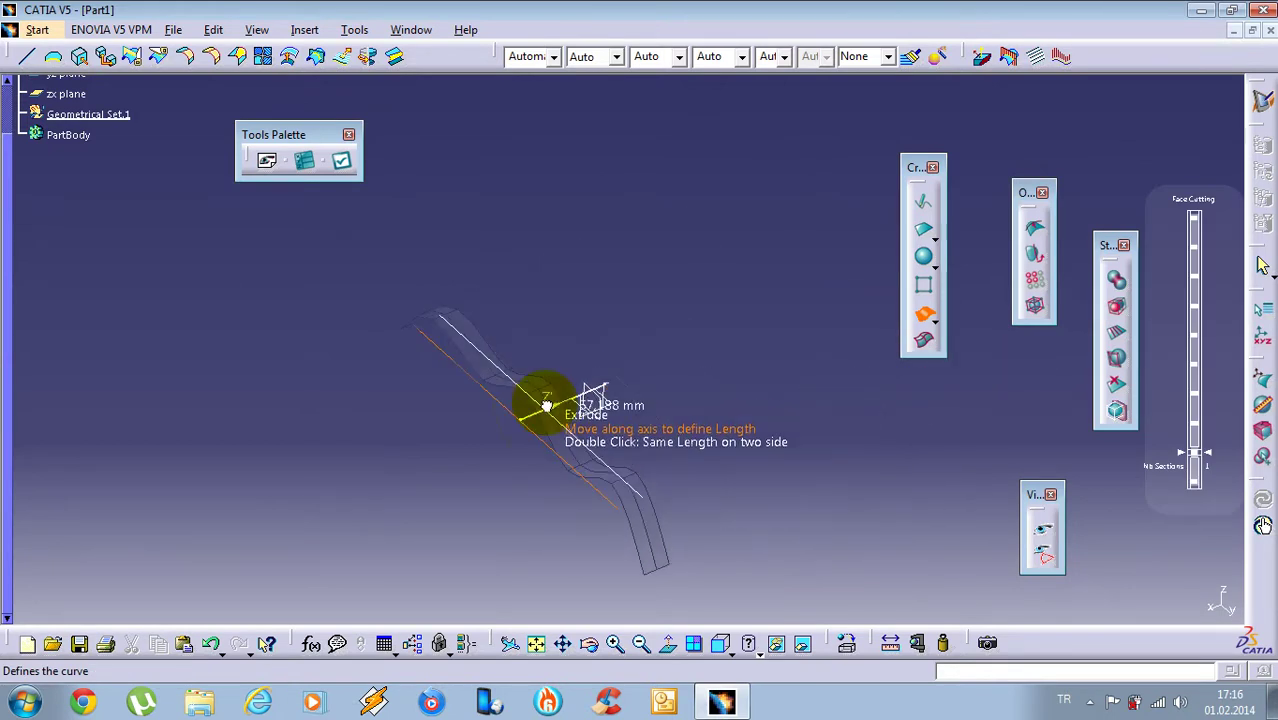
right_click(760, 236)
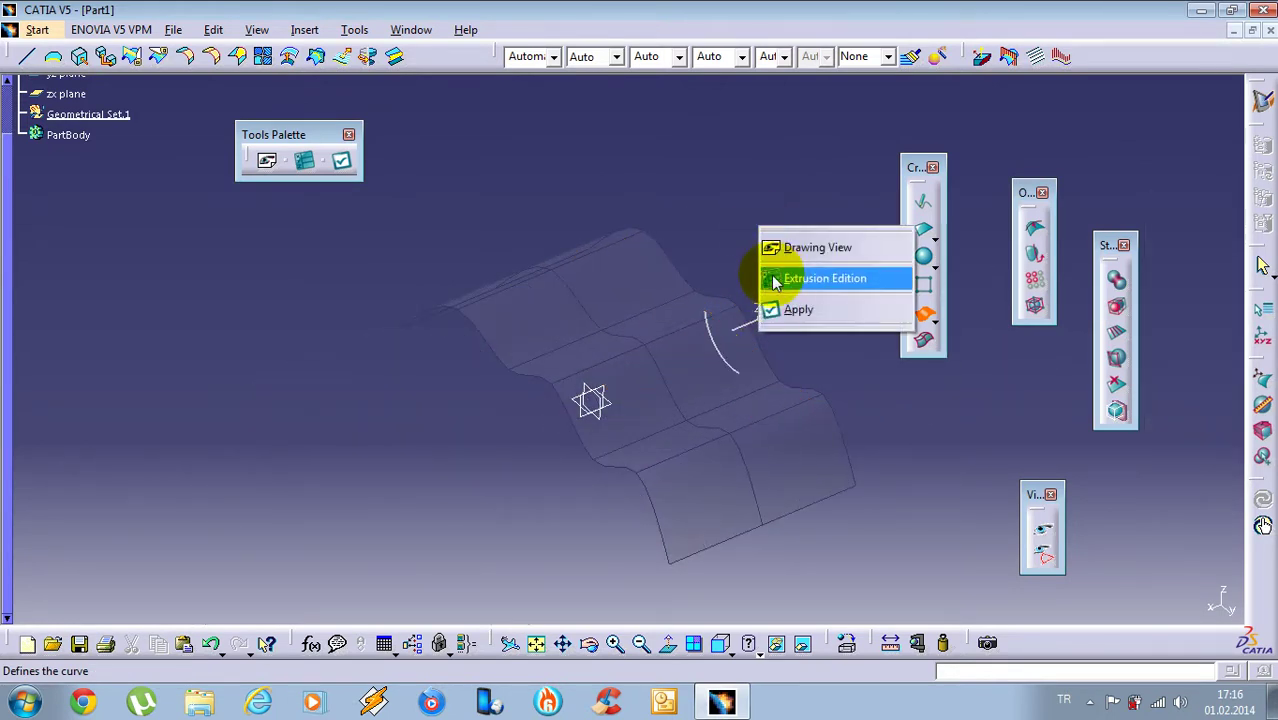
left_click(810, 248)
mouse_move(530, 362)
middle_mouse_down()
mouse_move(542, 402)
mouse_move(584, 443)
middle_mouse_up()
middle_click_drag(831, 490, 736, 456)
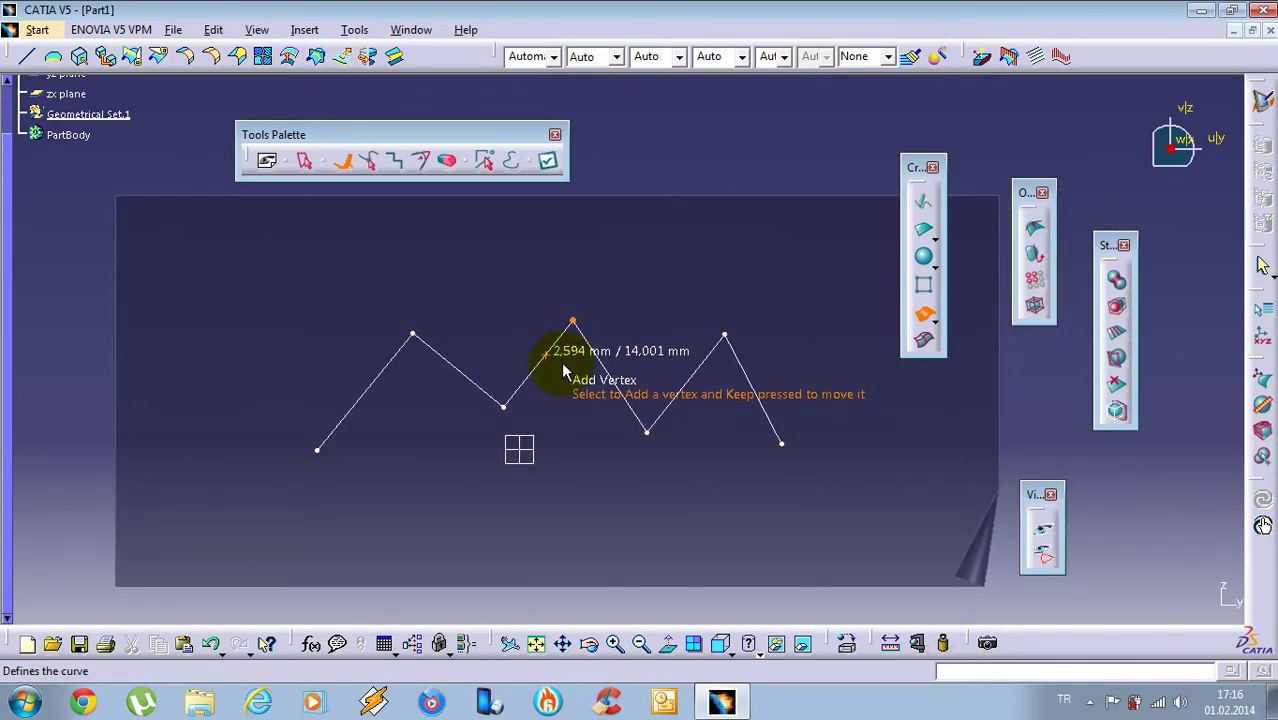
mouse_move(628, 354)
middle_mouse_down()
mouse_move(650, 360)
mouse_move(573, 425)
mouse_move(664, 470)
middle_mouse_up()
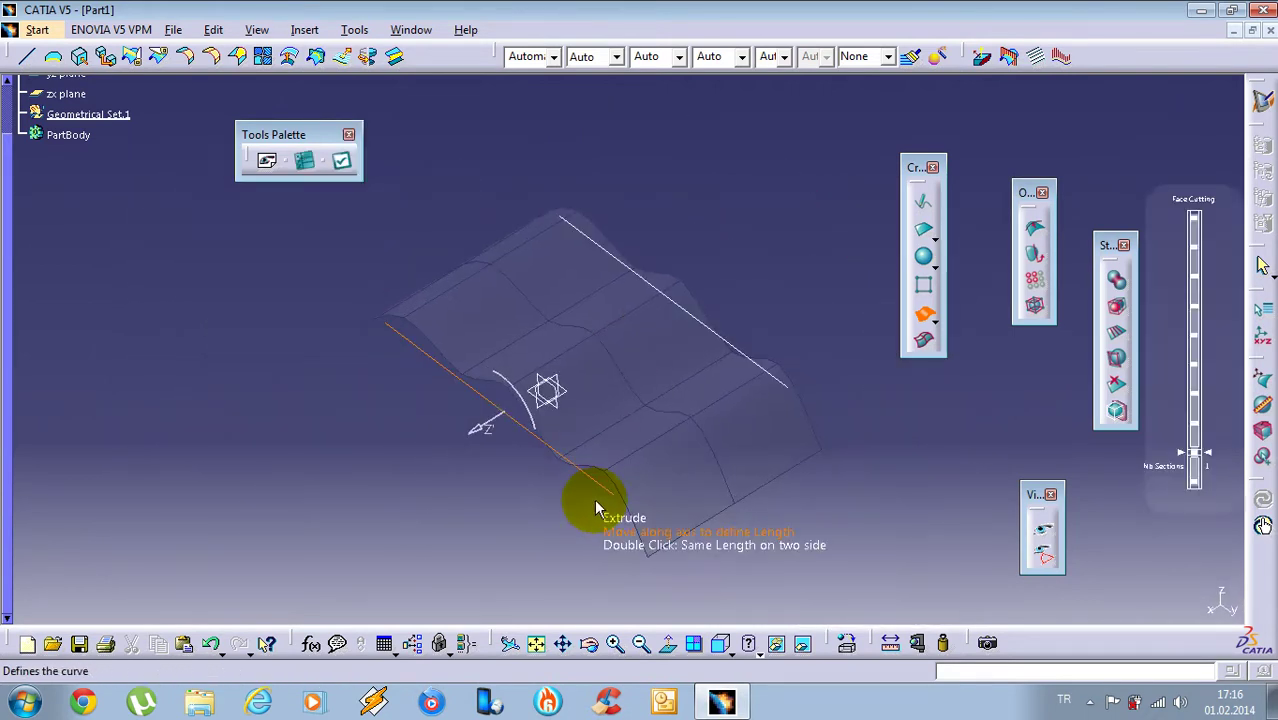
- Reopen the zigzag profile in Drawing View and apply the extrusion to create the surface
right_click(679, 197)
key("Escape")
right_click(679, 160)
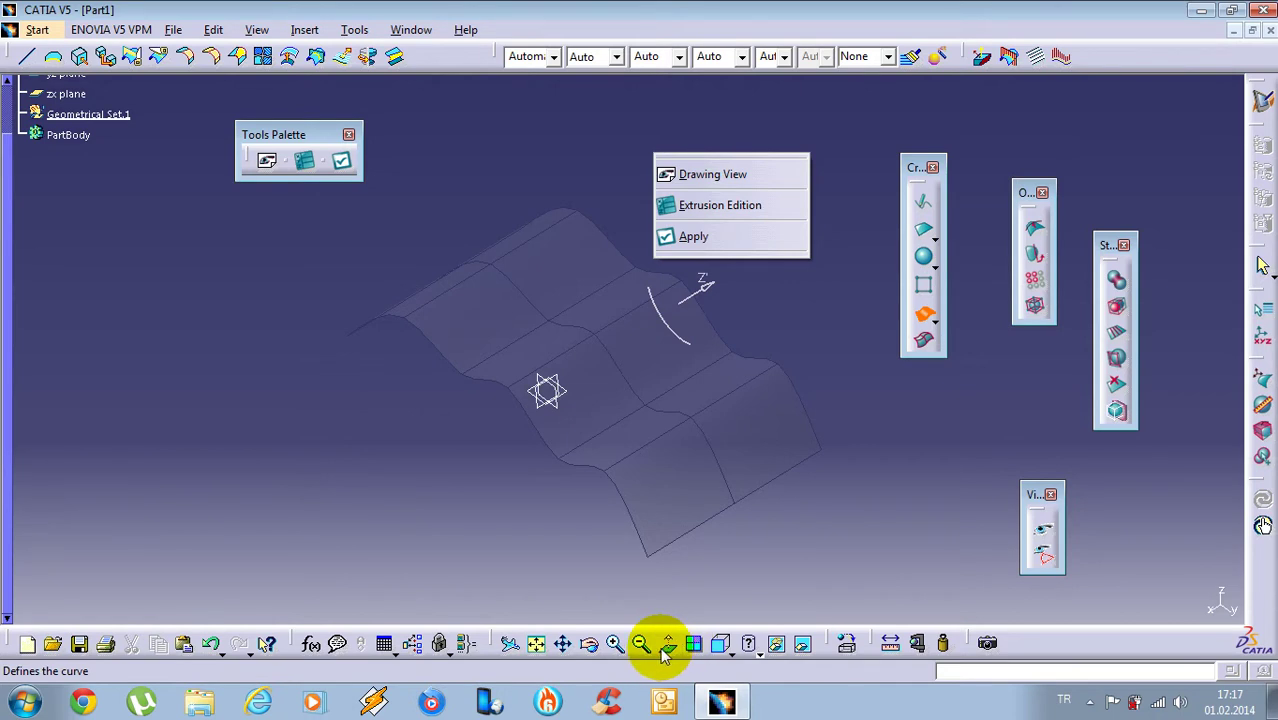
left_click(710, 175)
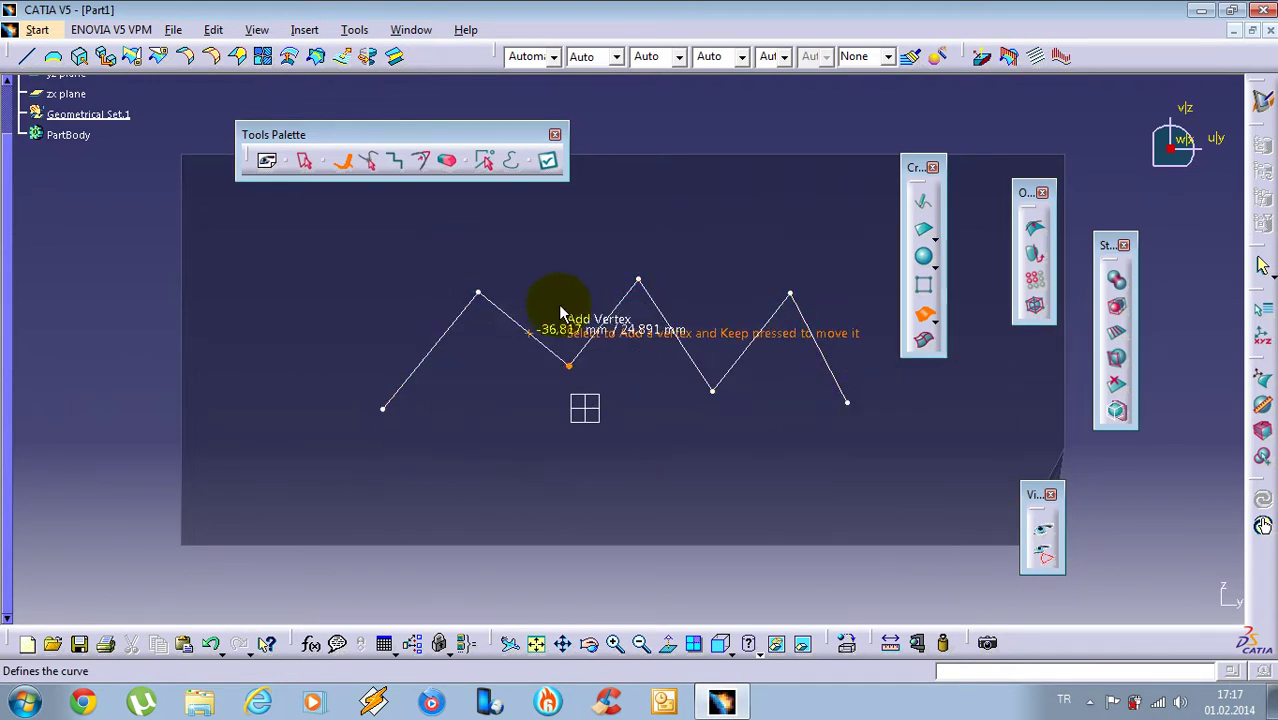
middle_click_drag(595, 282, 636, 320, "ctrl")
right_click(822, 309)
left_click(857, 566)
- Inspect the wavy extruded surface from several angles and delete it
middle_click_drag(836, 522, 661, 374)
left_click_drag(661, 374, 635, 440)
left_click(614, 412)
middle_click_drag(680, 374, 640, 436)
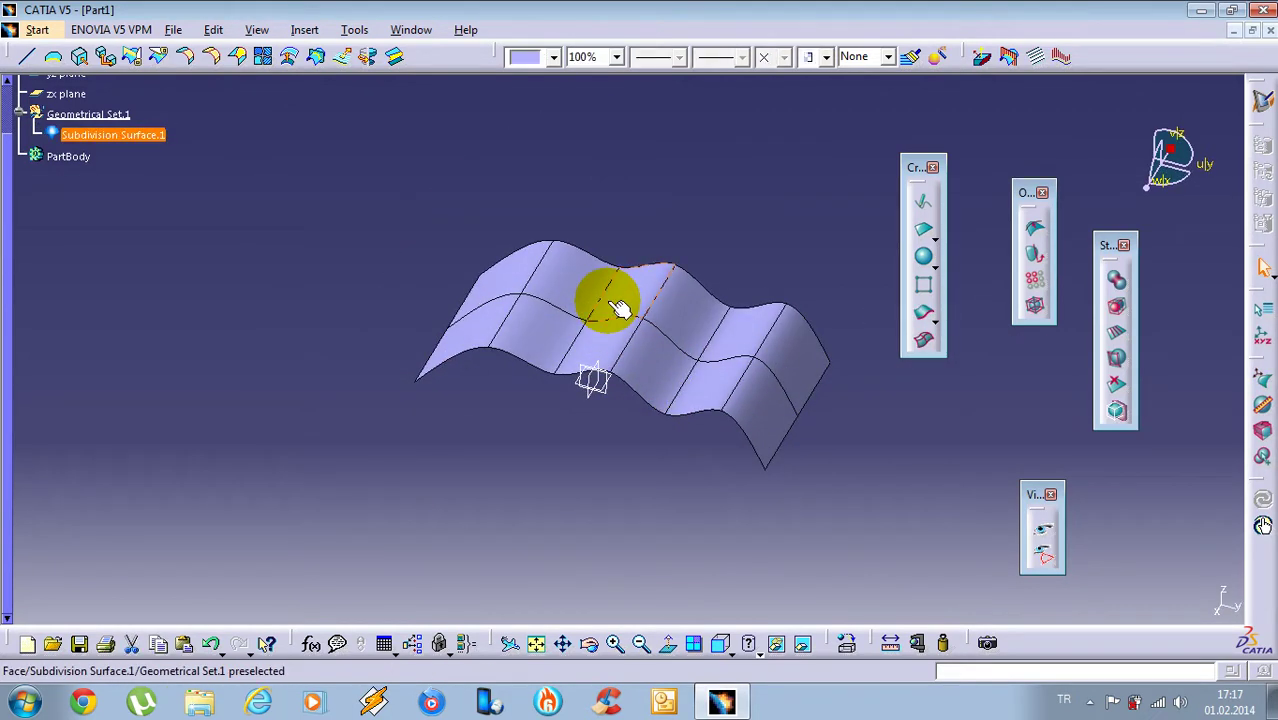
key("Delete")
- Align the view with the yz plane and start a Revolve surface whose profile slopes outward between two vertices beside the vertical axis
left_click(1037, 527)
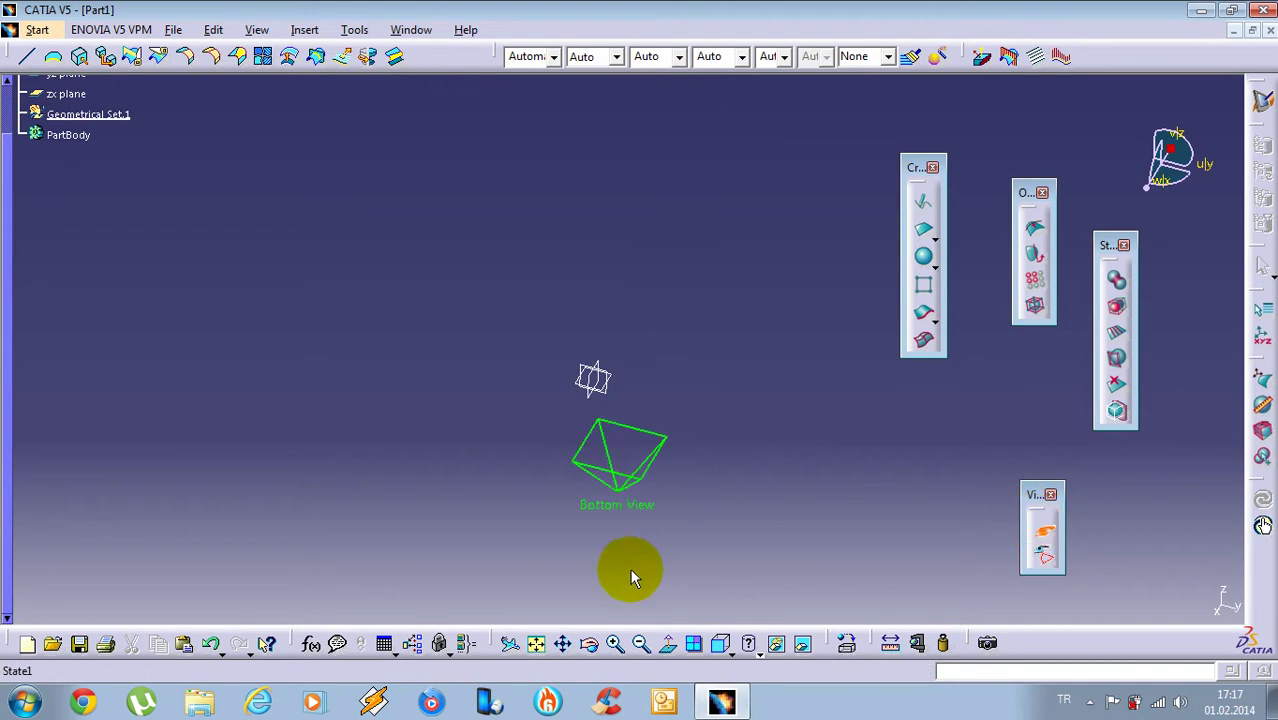
left_click(517, 568)
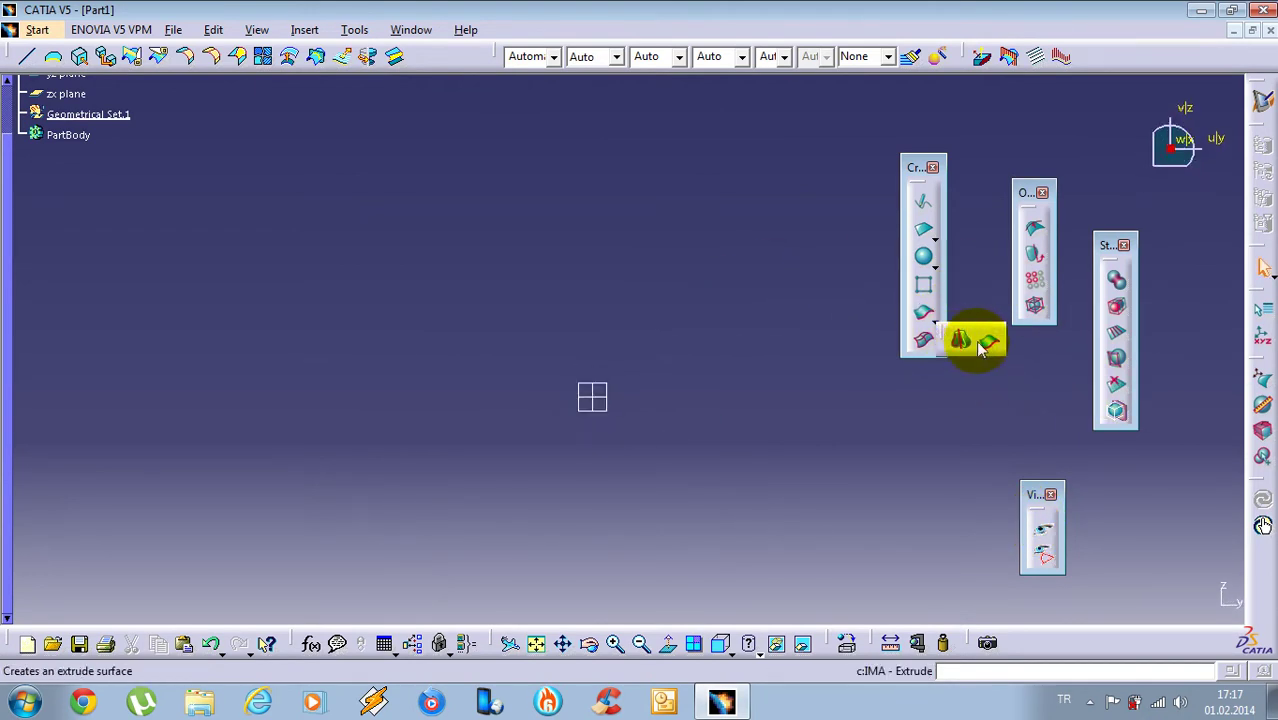
left_click(961, 343)
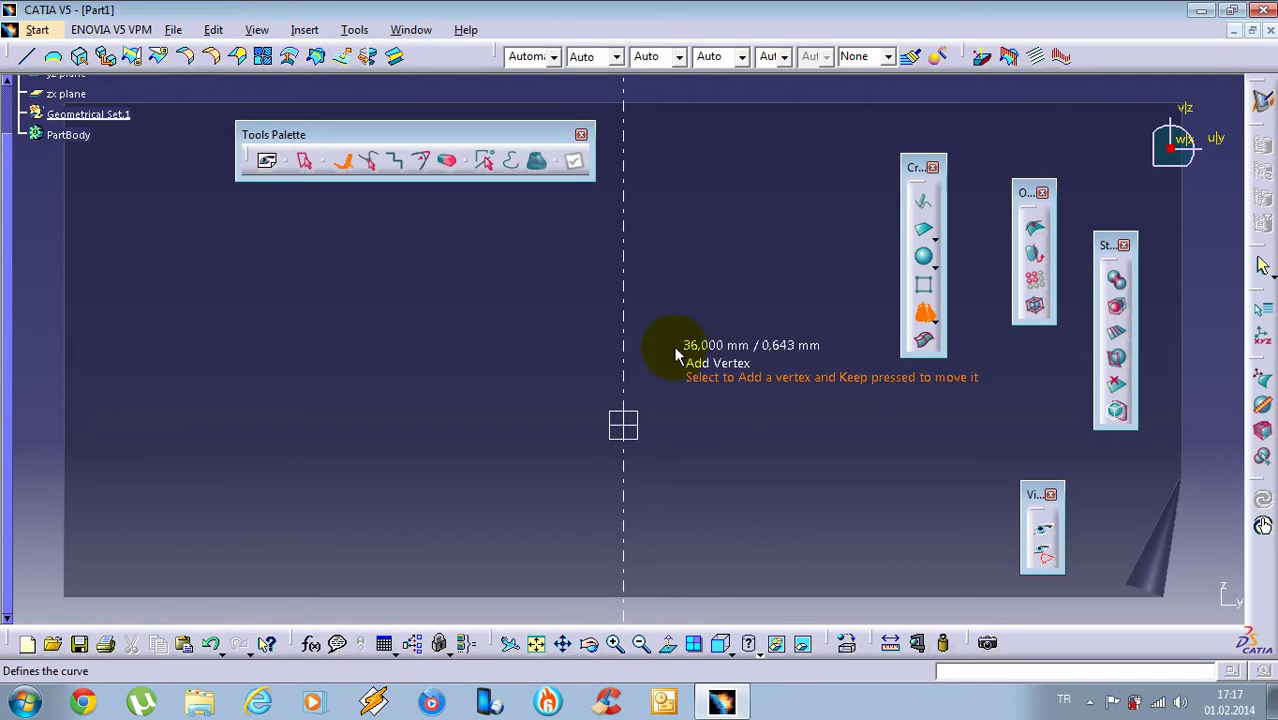
left_click_drag(396, 141, 337, 140)
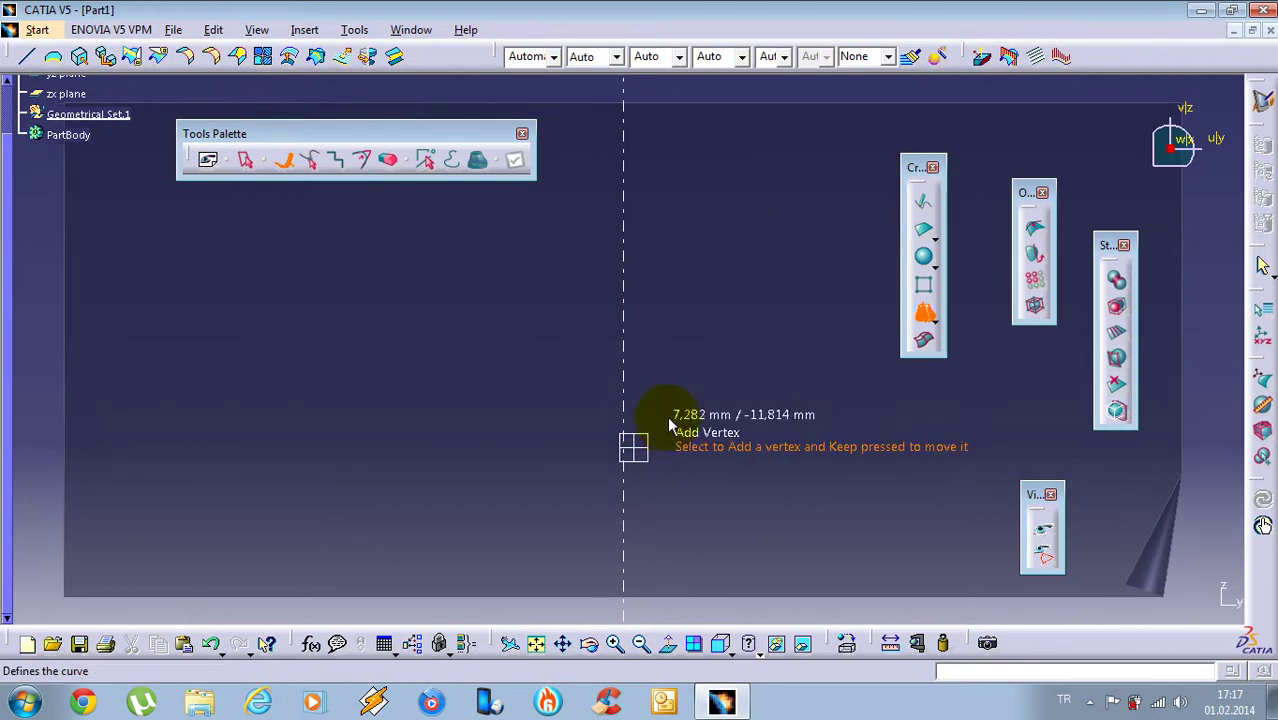
mouse_move(652, 476)
middle_mouse_down()
mouse_move(717, 438)
mouse_move(708, 433)
middle_mouse_up()
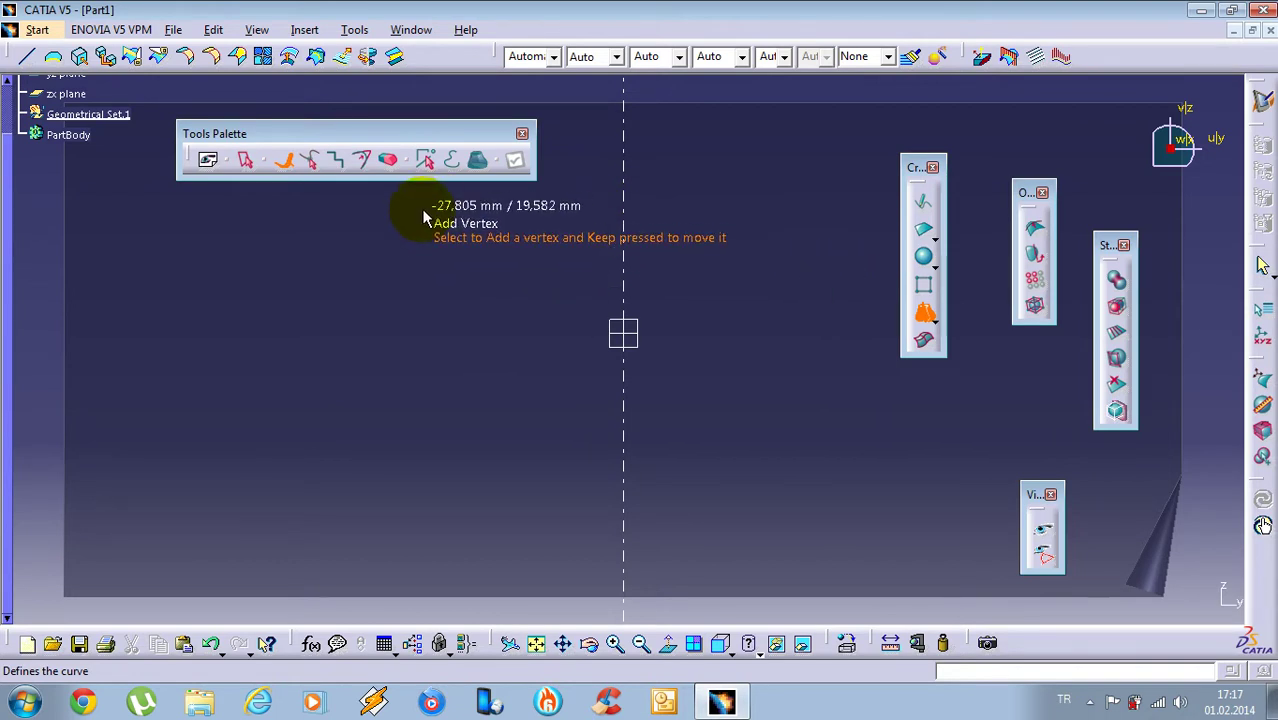
left_click(488, 204)
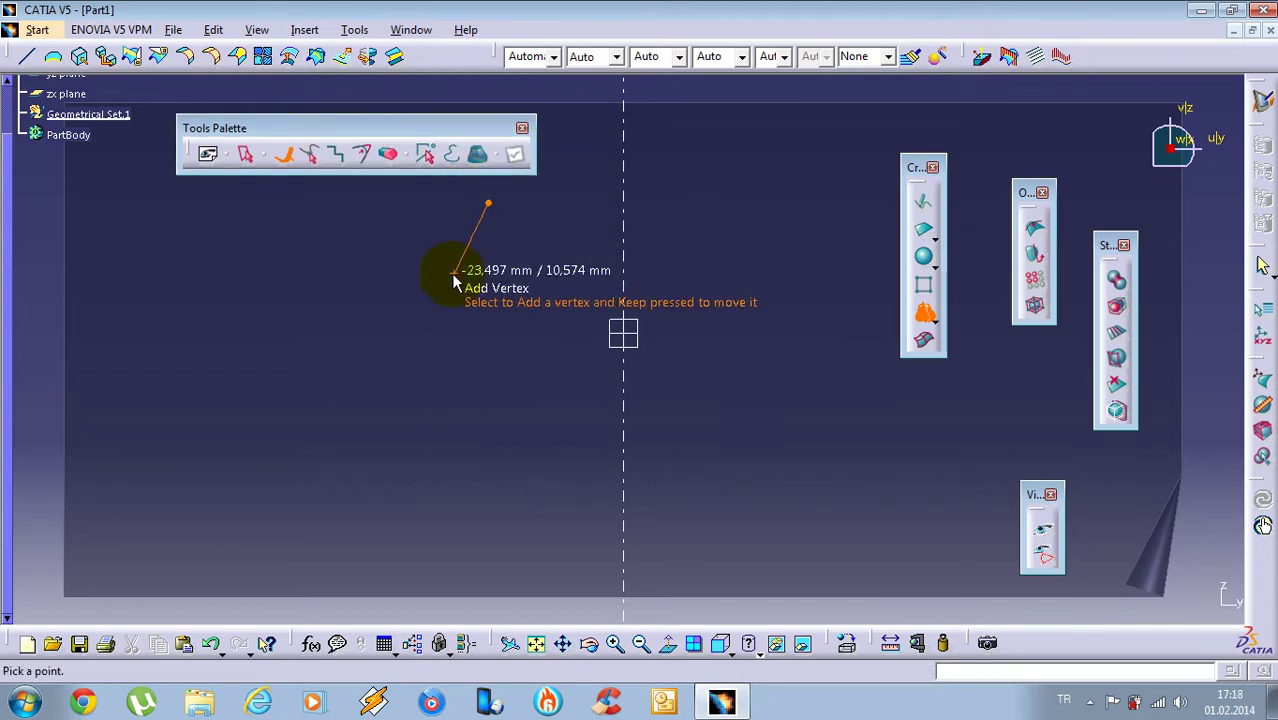
left_click(361, 289)
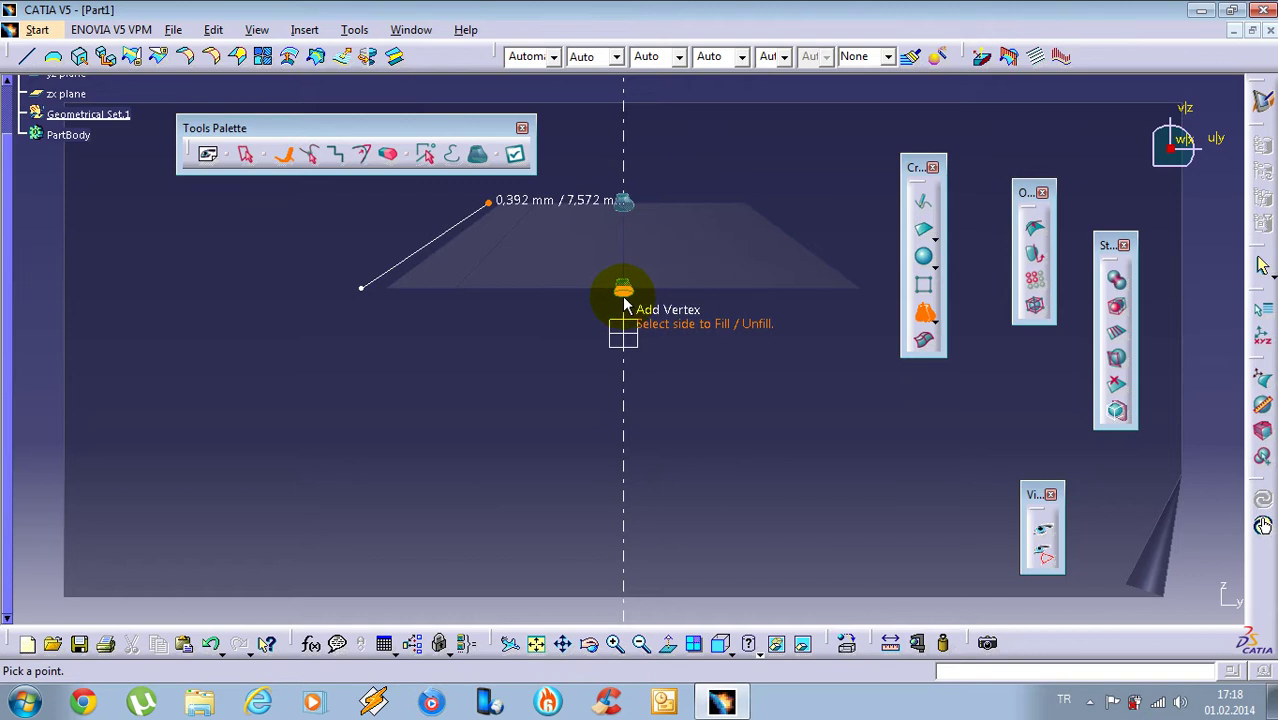
- Extend the revolve profile downward with five vertices, forming the first narrow section, a slight bulge and a turn back towards the axis
left_click(427, 356)
left_click(442, 473)
left_click(396, 548)
middle_click_drag(447, 452, 449, 365)
left_click(402, 542)
middle_click_drag(520, 490, 531, 348)
left_click(524, 508)
- Add three more profile vertices that pass the waist and flare outward to the top of the wide bulge
middle_click_drag(549, 522, 567, 377)
left_click(562, 459)
left_click(491, 533)
left_click(386, 539)
- Add six profile vertices rounding the wide bulge, tapering inward to a neck and stepping outward again
middle_click_drag(446, 473, 468, 297)
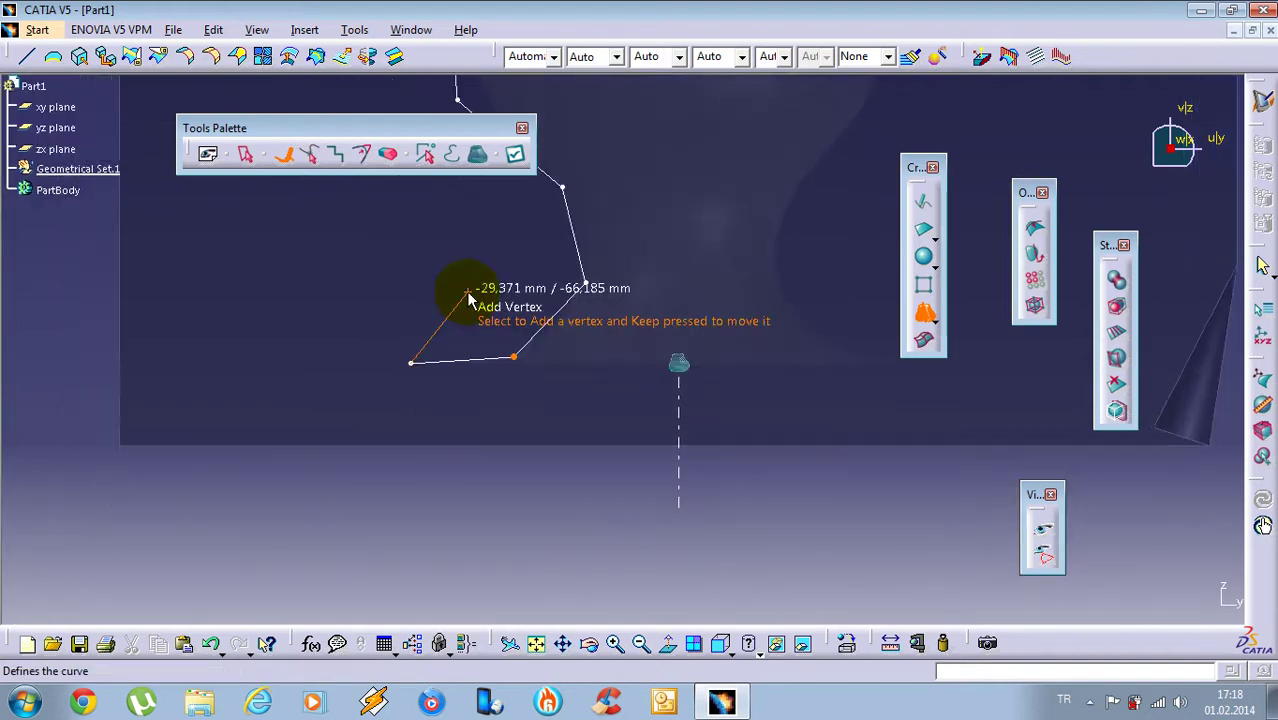
left_click(370, 416)
left_click(382, 471)
left_click(494, 522)
middle_click_drag(522, 463, 531, 322)
left_click(555, 440)
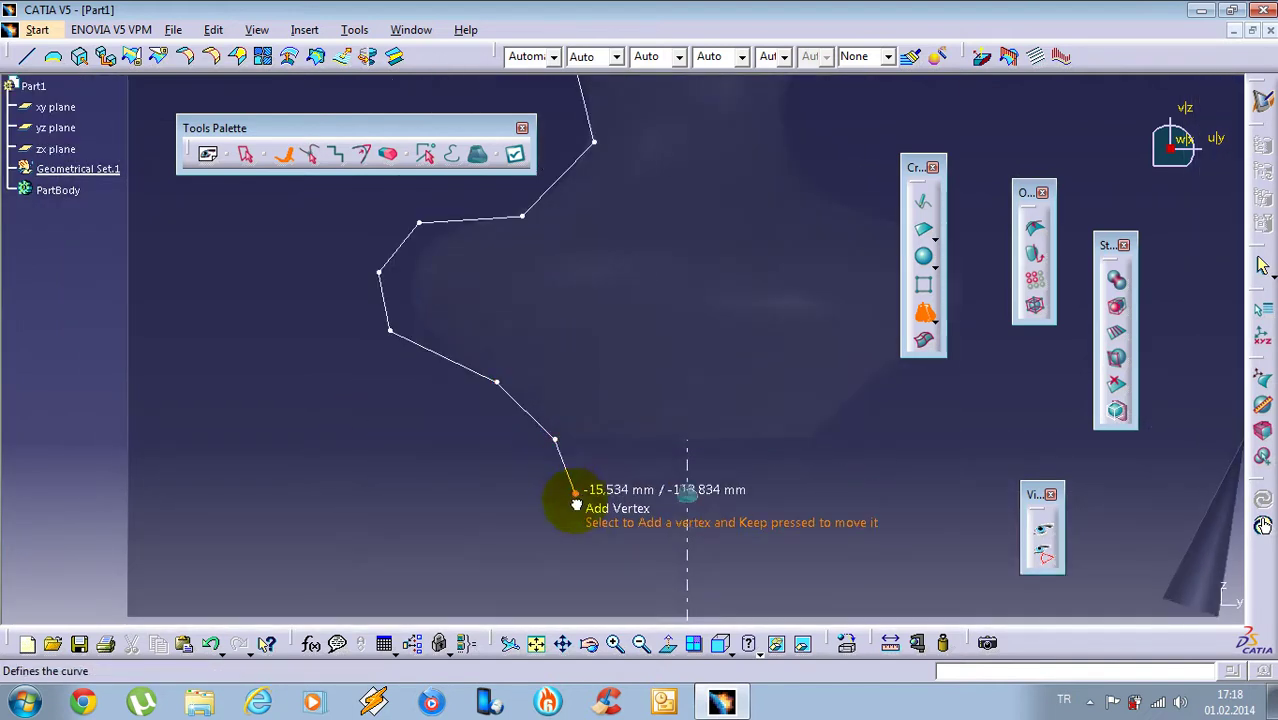
left_click(575, 497)
left_click(465, 557)
- Continue the revolve profile downward with six vertices, alternating between two narrow sections and two outward flares at the base
middle_click_drag(630, 268, 640, 440)
middle_click_drag(658, 306, 645, 345)
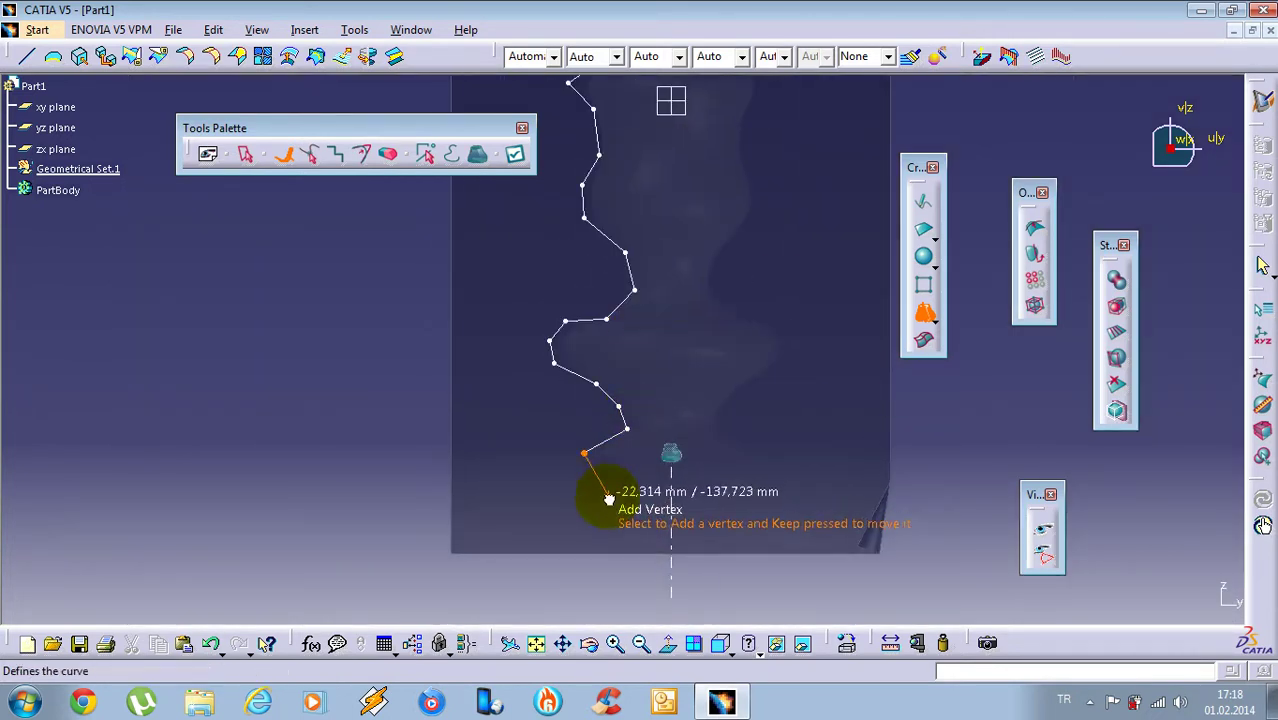
left_click(608, 494)
left_click(623, 544)
left_click(566, 587)
middle_click_drag(577, 481, 614, 288)
left_click(617, 460)
left_click(636, 484)
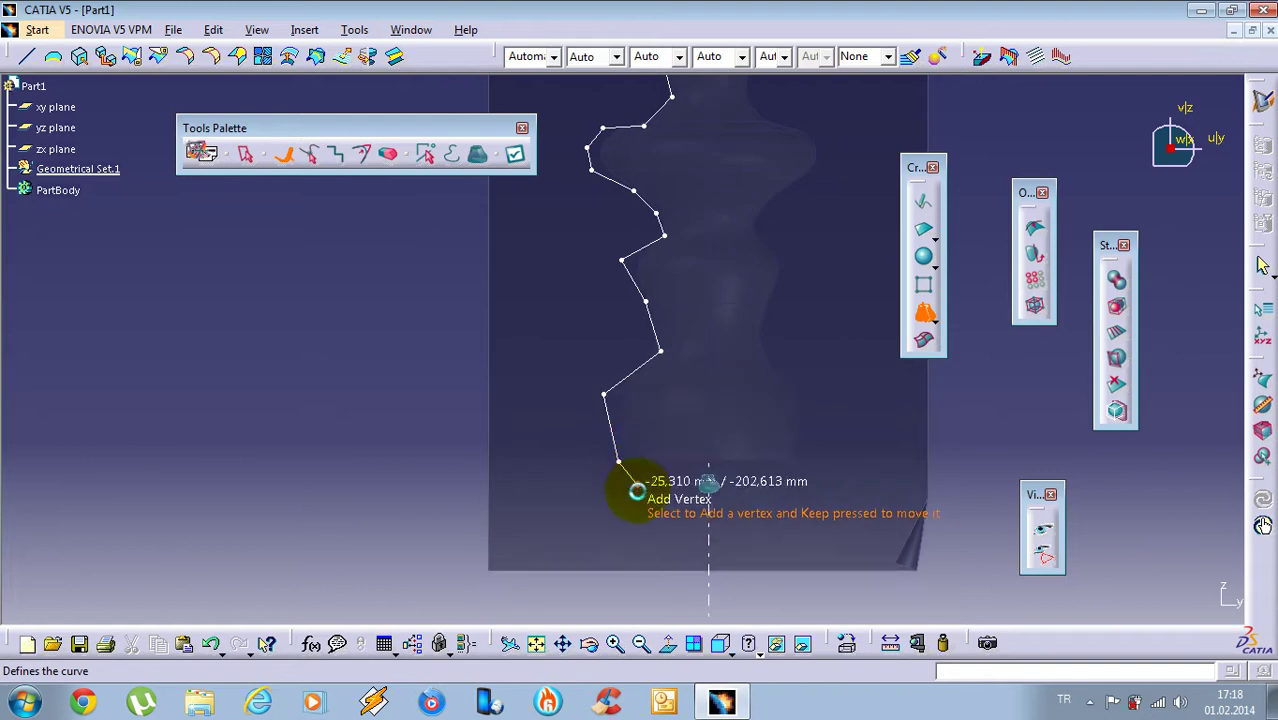
left_click(597, 534)
middle_click_drag(637, 408, 658, 385)
middle_click_drag(667, 257, 653, 367)
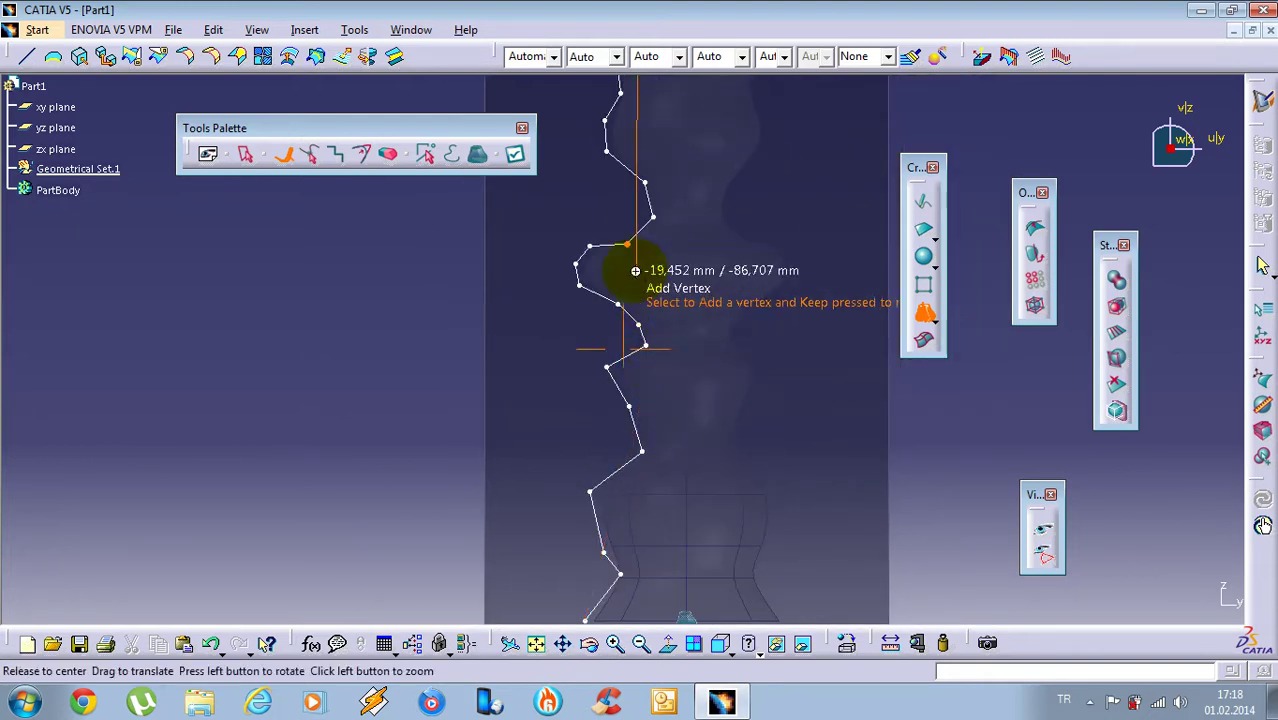
- Edit the top of the revolve profile by moving its uppermost edges and vertices
middle_click_drag(636, 277, 631, 432)
middle_click_drag(628, 314, 622, 373)
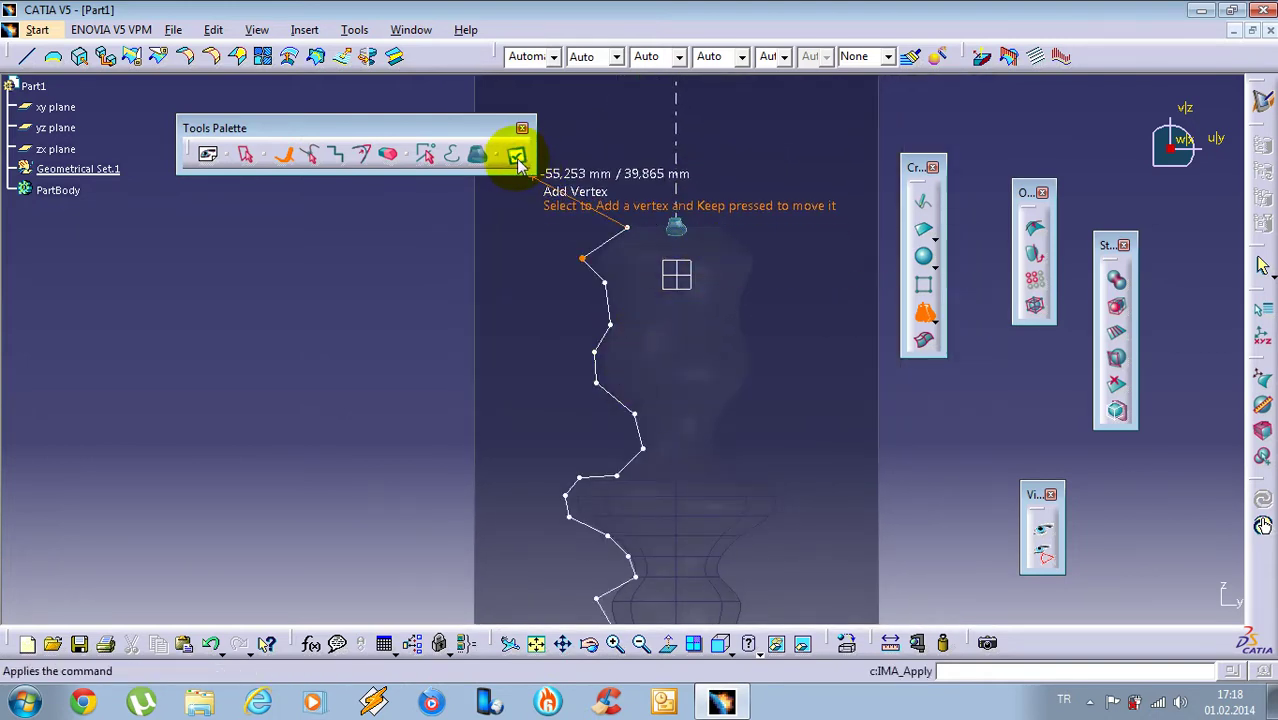
left_click(315, 160)
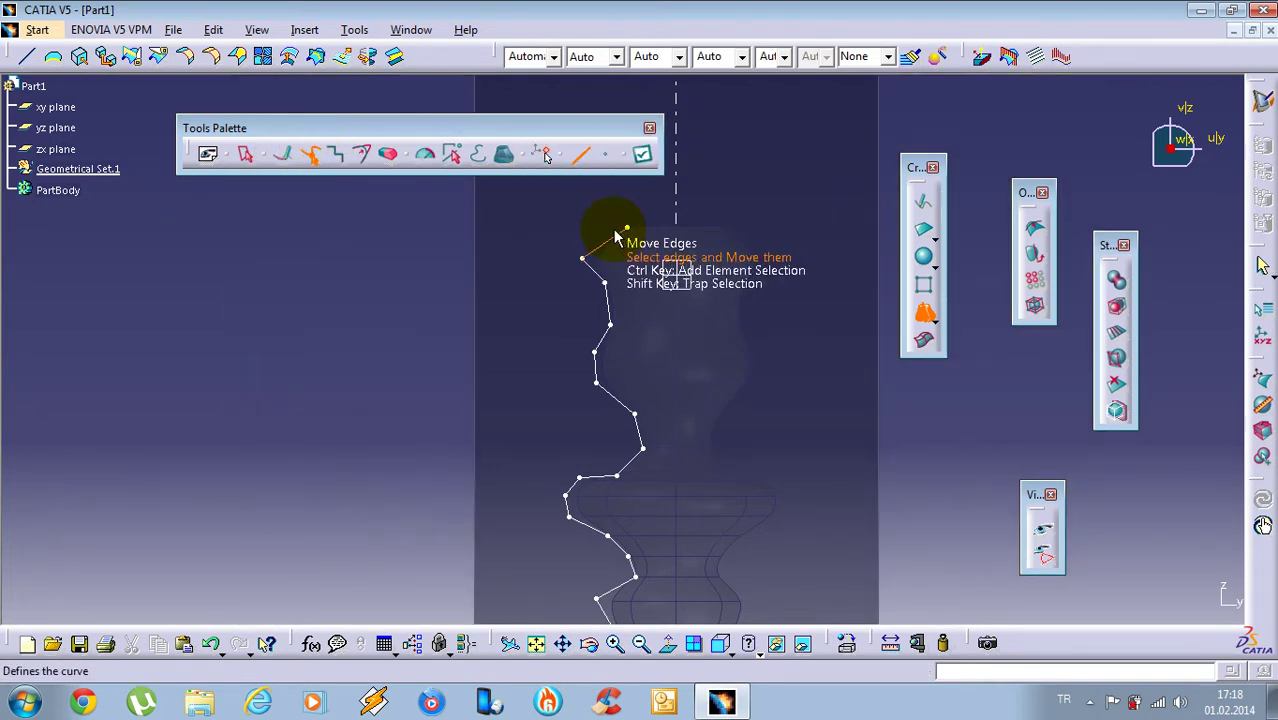
middle_click_drag(610, 285, 690, 312)
middle_click_drag(690, 312, 658, 242)
middle_click_drag(658, 242, 706, 330)
left_click(208, 154)
left_click(651, 320)
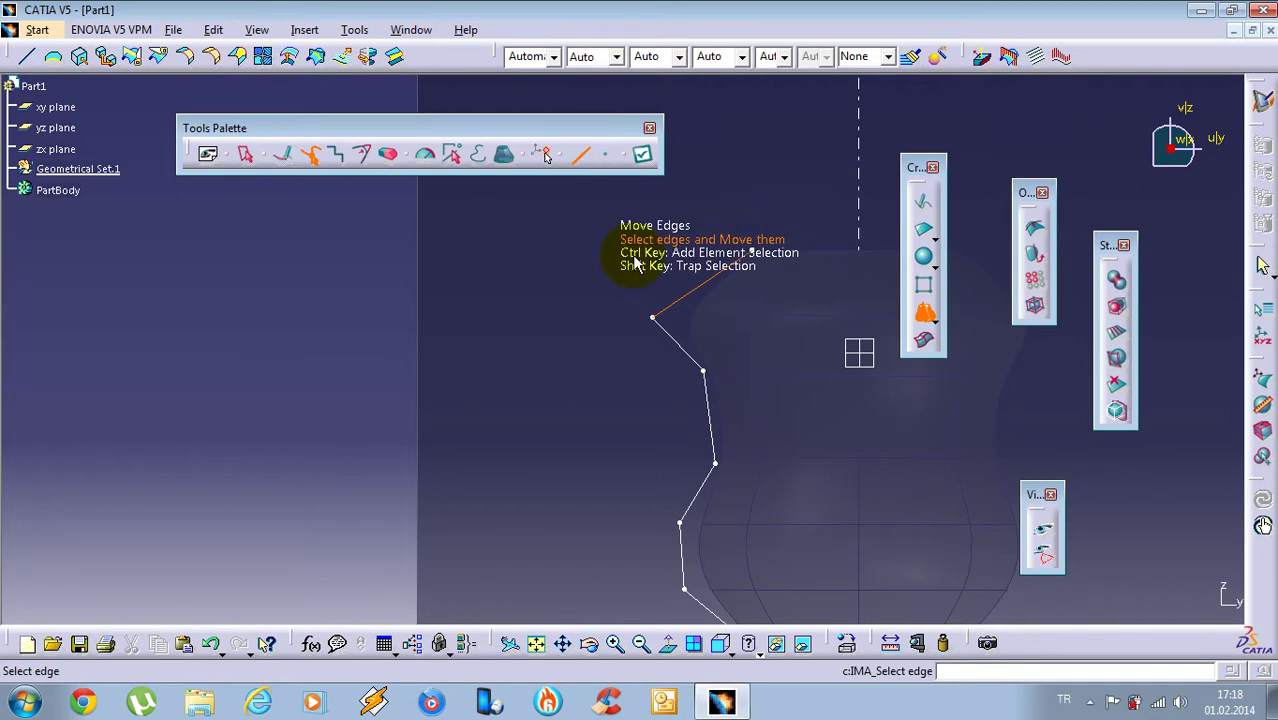
left_click_drag(693, 290, 676, 275)
left_click_drag(673, 335, 661, 363)
left_click_drag(627, 316, 634, 356)
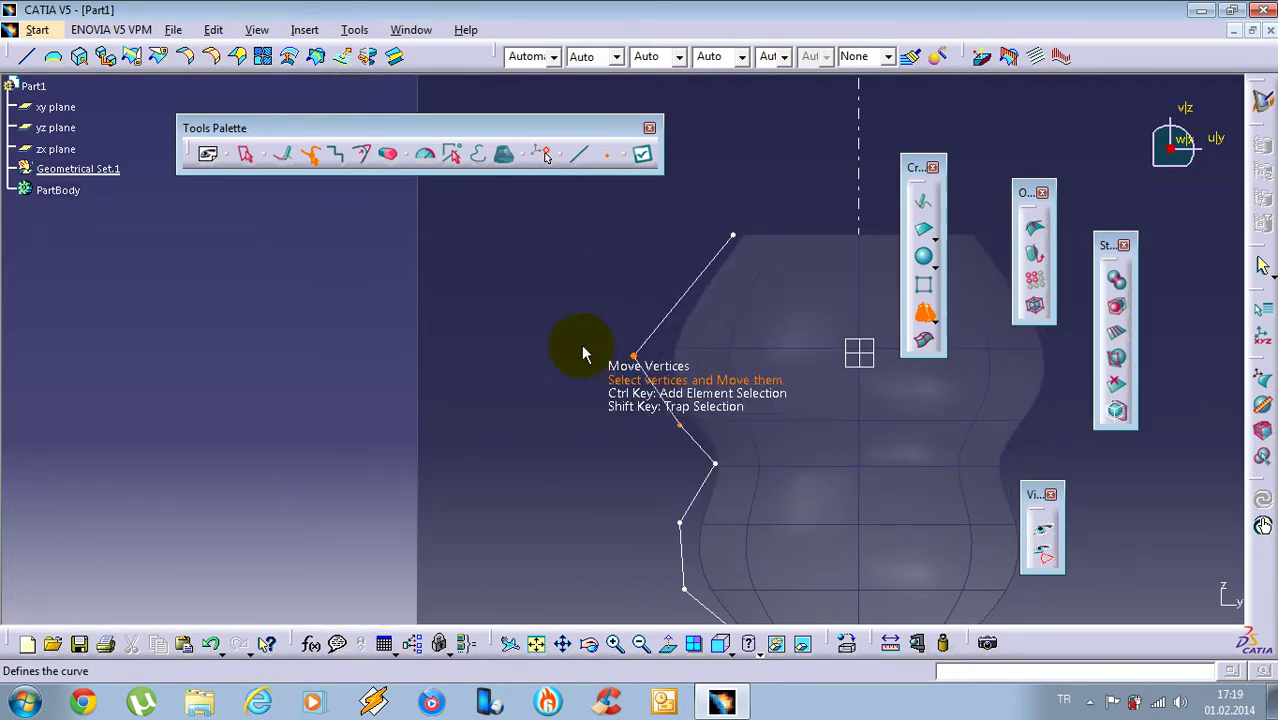
- Align the upper profile vertices vertically with each other, picking different vertices as the alignment reference
left_click(347, 160)
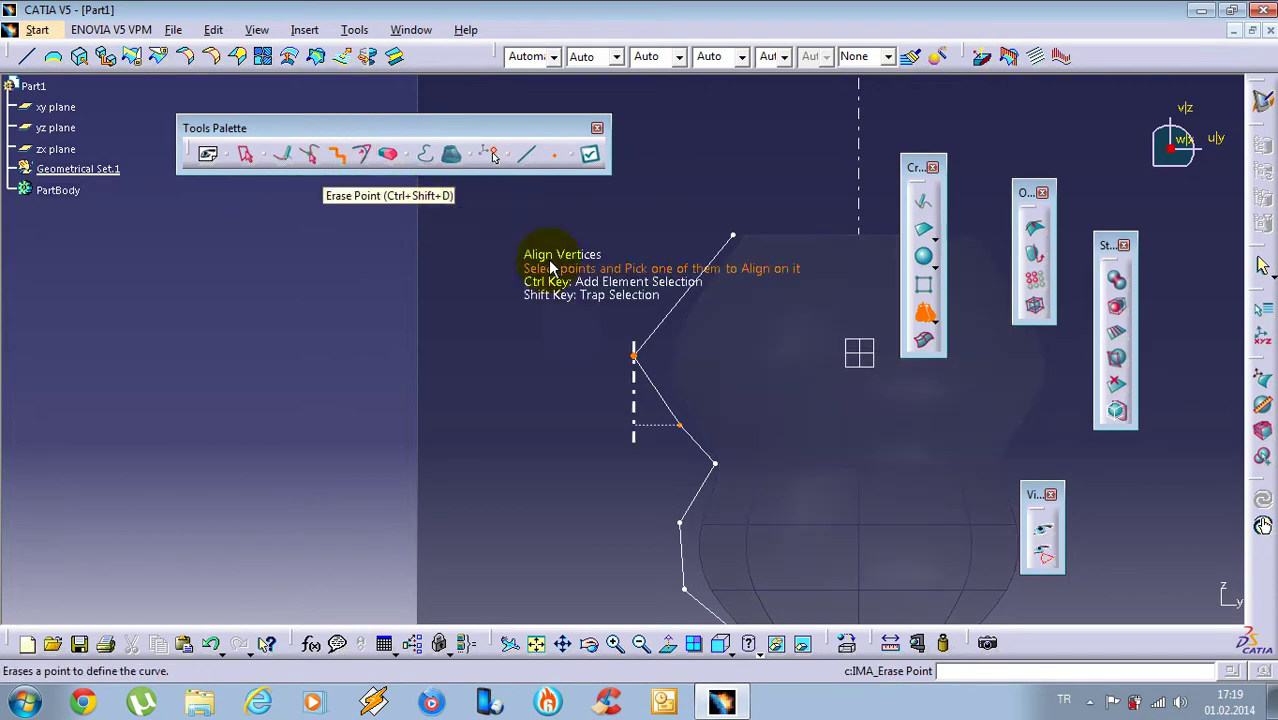
left_click(634, 356)
left_click(715, 462)
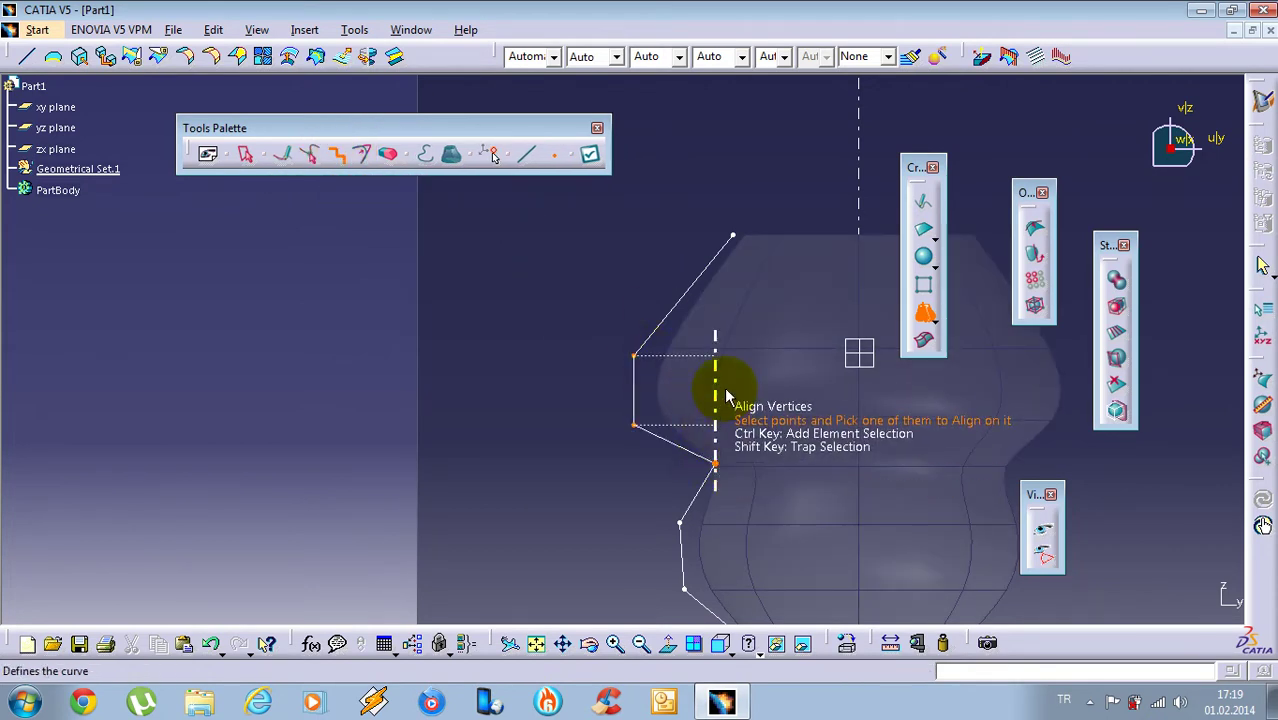
left_click(686, 589, "ctrl")
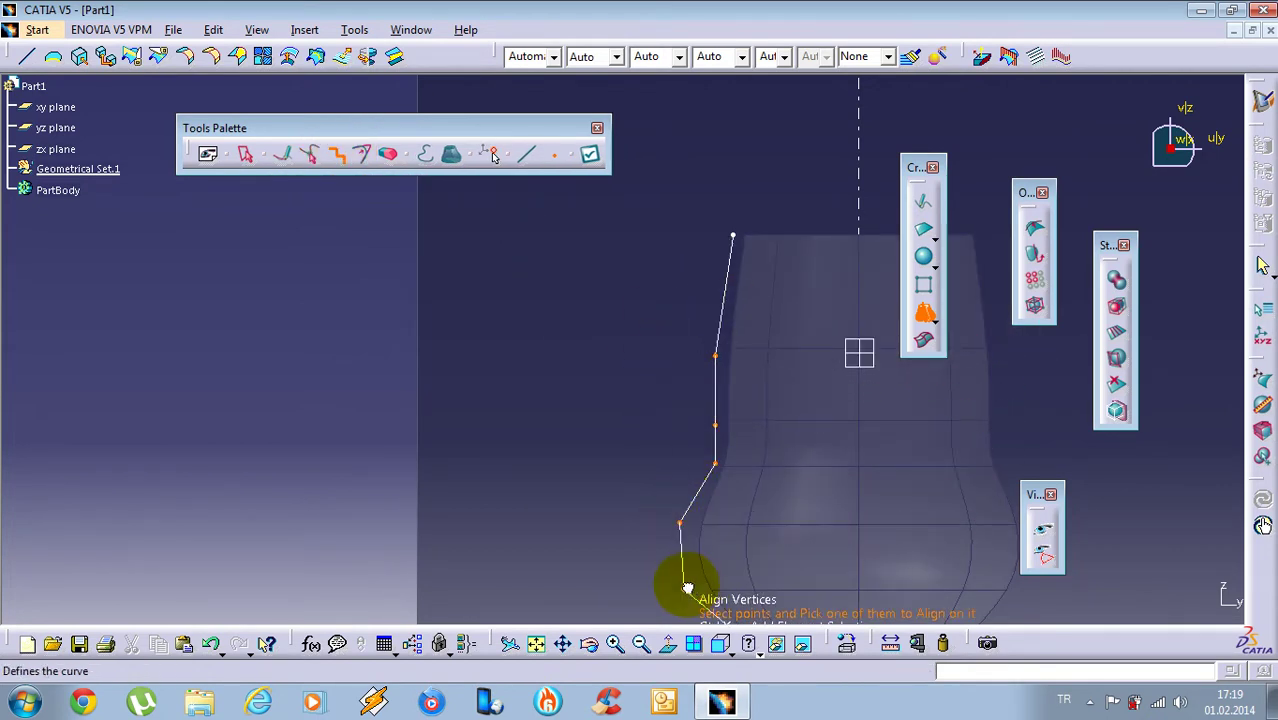
left_click(680, 547)
- Try different transversal edge weights on single profile vertices at the upper corner, the wide bulge and the neck below it
middle_click_drag(733, 507, 710, 359)
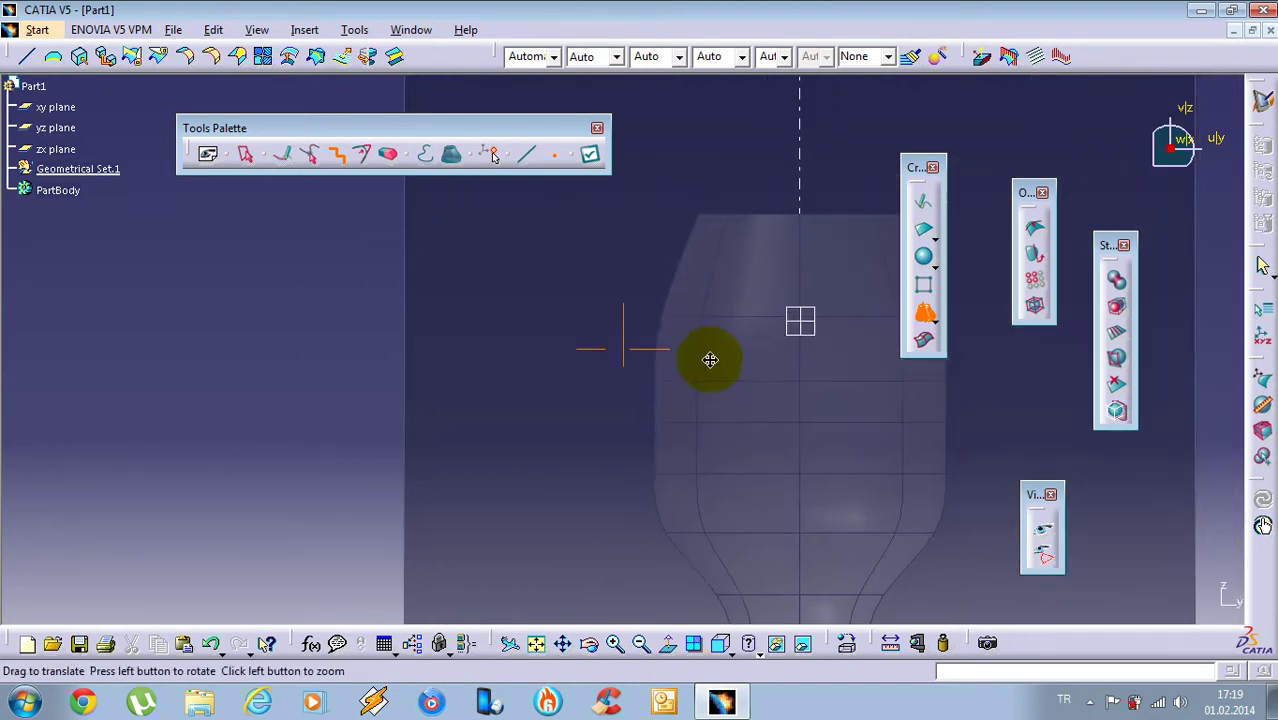
left_click(361, 153)
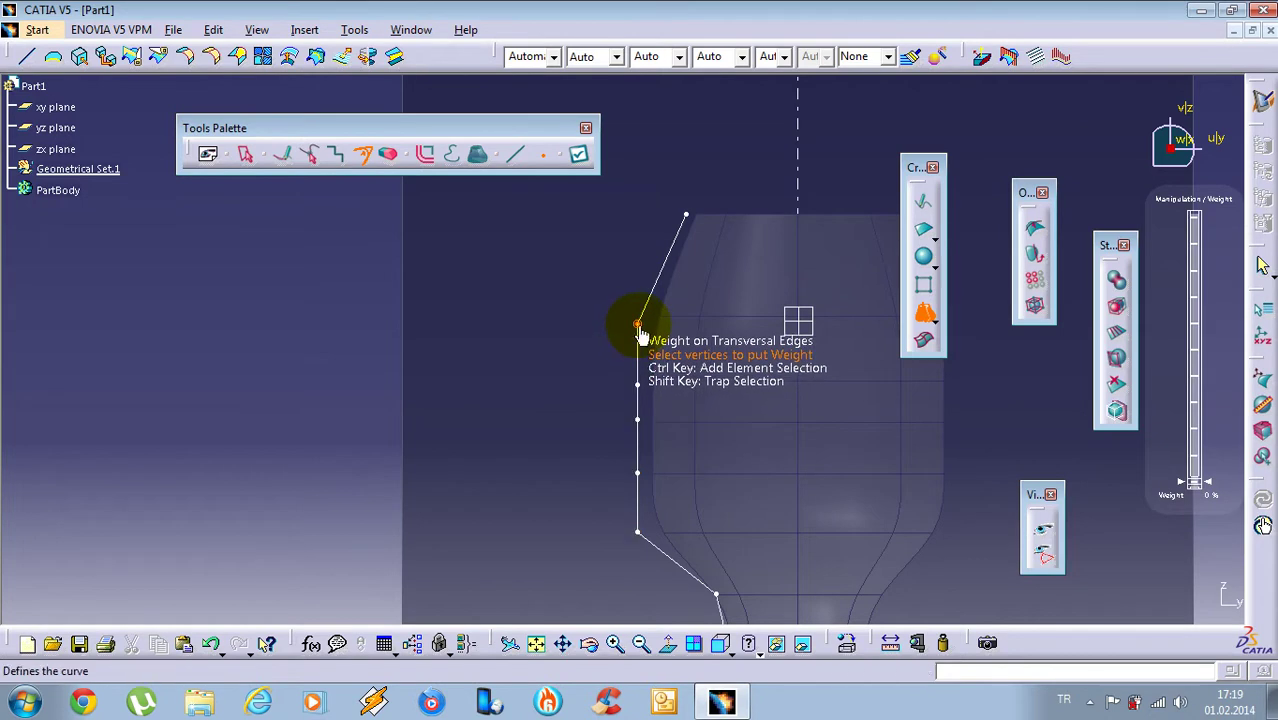
left_click_drag(1226, 325, 1226, 122)
middle_click_drag(758, 515, 722, 374)
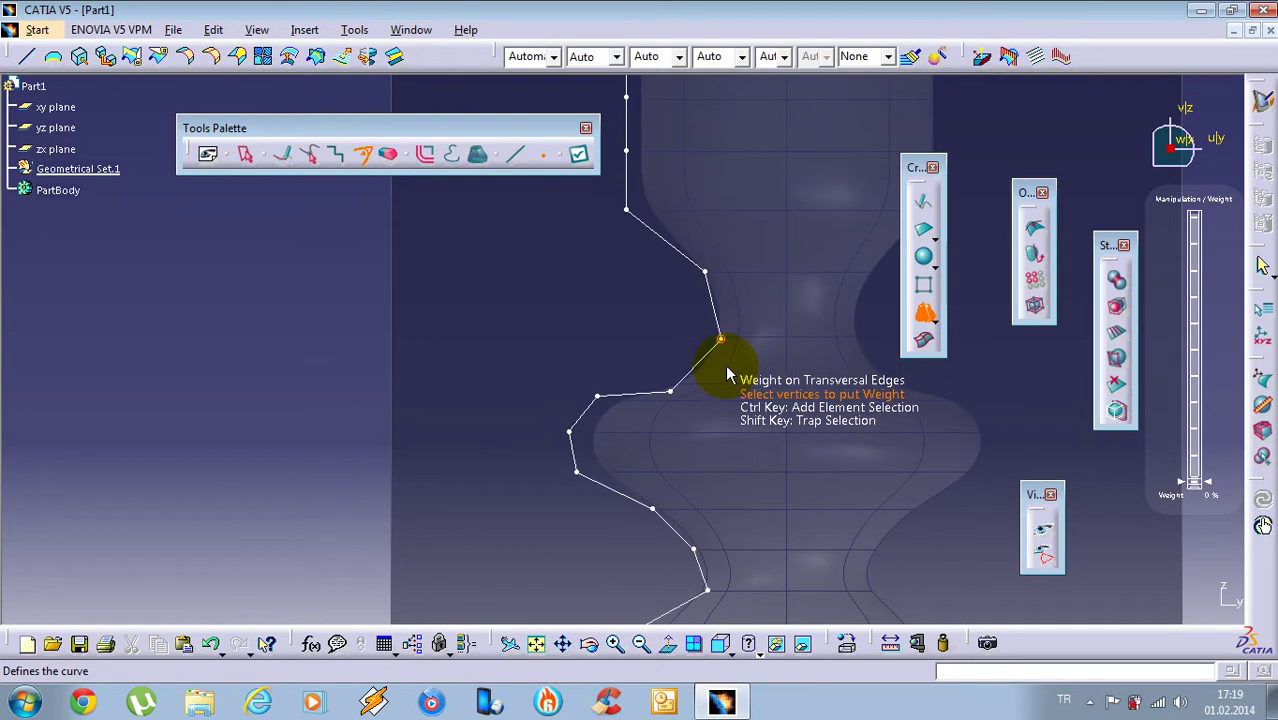
left_click(569, 432)
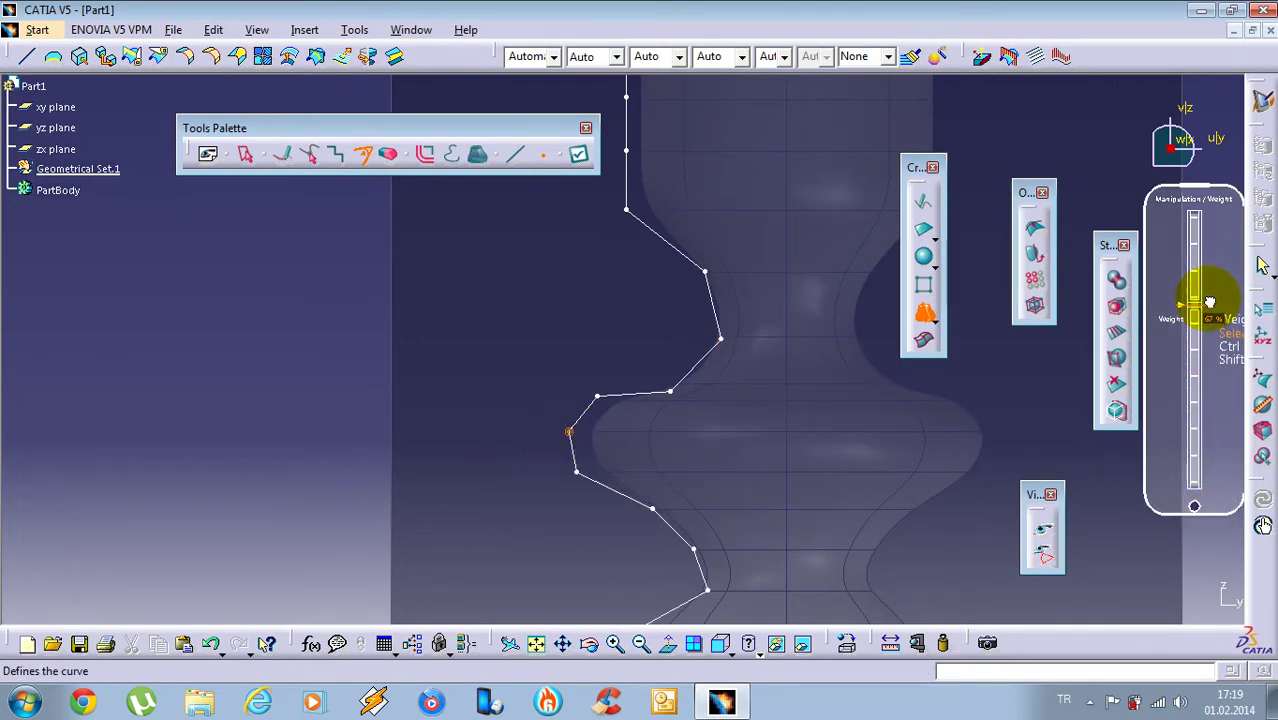
middle_click_drag(854, 624, 847, 474)
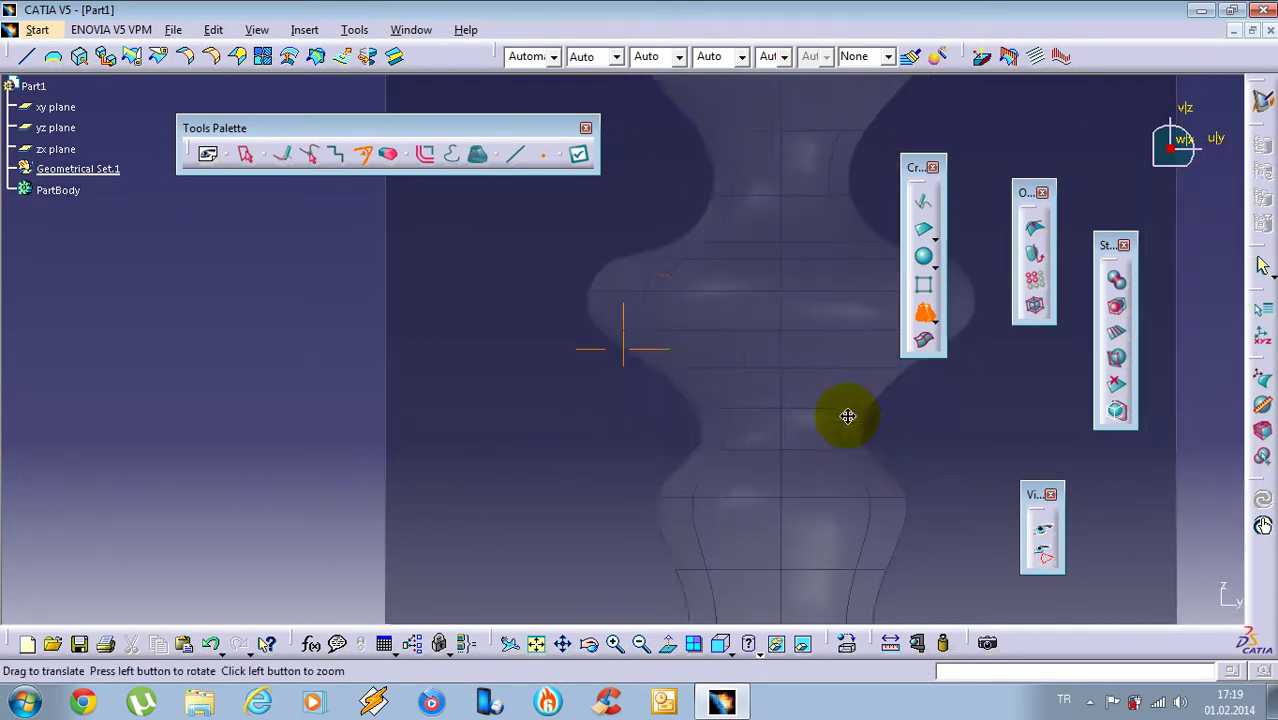
left_click(700, 438)
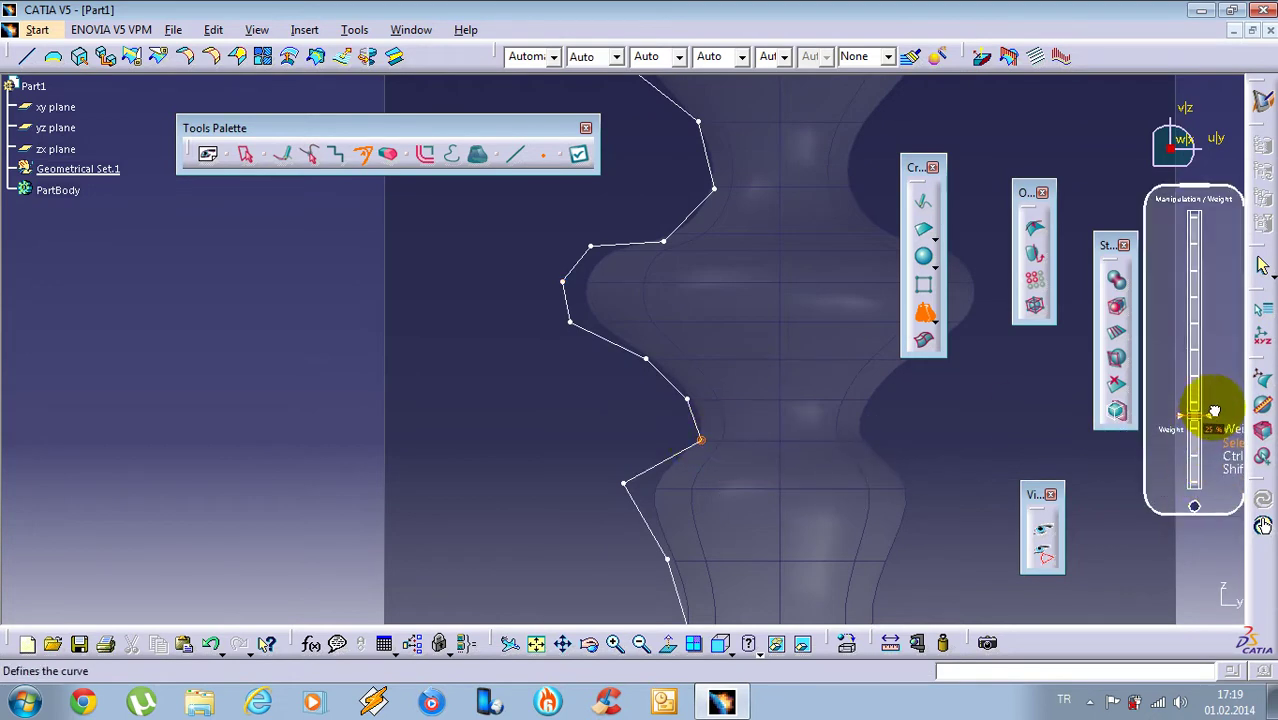
left_click_drag(1226, 552, 1218, 218)
left_click_drag(1205, 463, 1202, 570)
- Vary the transversal edge weight on the vertex at the outward step just below the lower neck
middle_click_drag(633, 476, 628, 411)
left_click(618, 417)
left_click(662, 493)
left_click(617, 419)
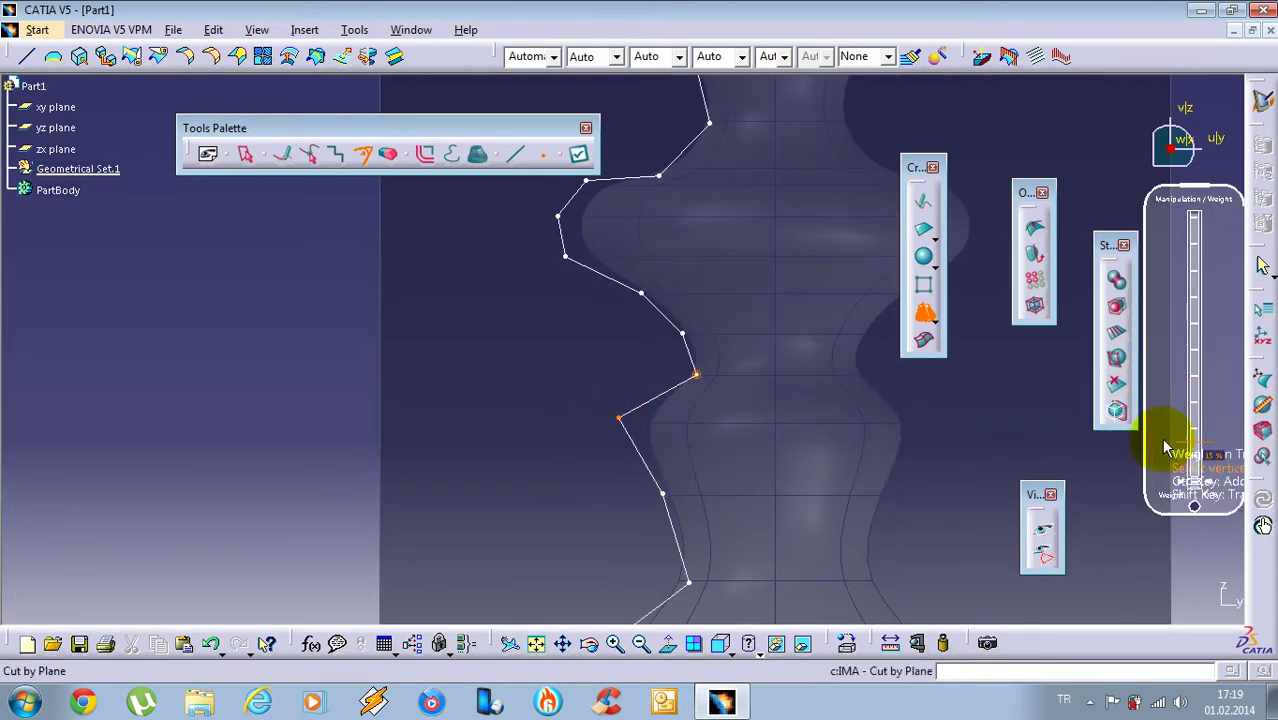
left_click_drag(1195, 476, 1204, 246)
mouse_move(1179, 133)
left_mouse_down()
mouse_move(1214, 435)
mouse_move(1211, 557)
left_mouse_up()
- Erase the topmost profile vertices down to the outer corner above the first neck
left_click(388, 160)
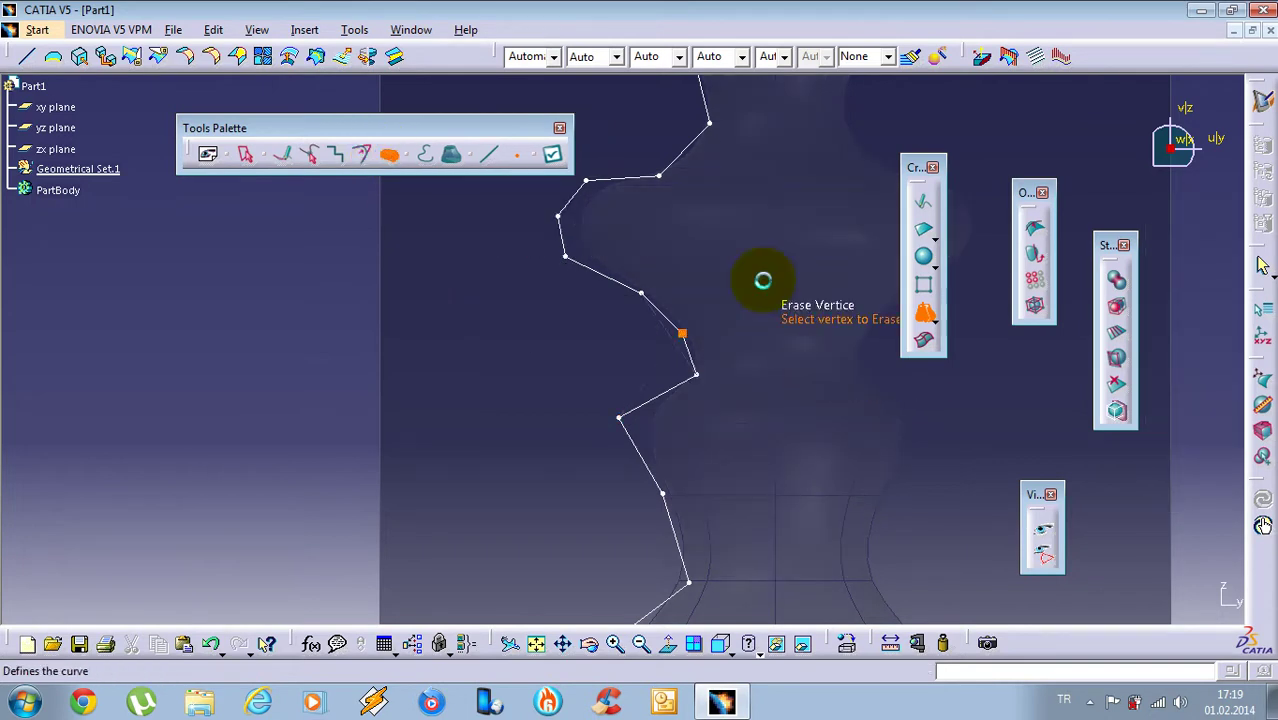
middle_click_drag(713, 123, 739, 348)
mouse_move(687, 164)
middle_mouse_down()
mouse_move(685, 359)
mouse_move(702, 462)
middle_mouse_up()
left_click(705, 207)
left_click(659, 352)
left_click(658, 396)
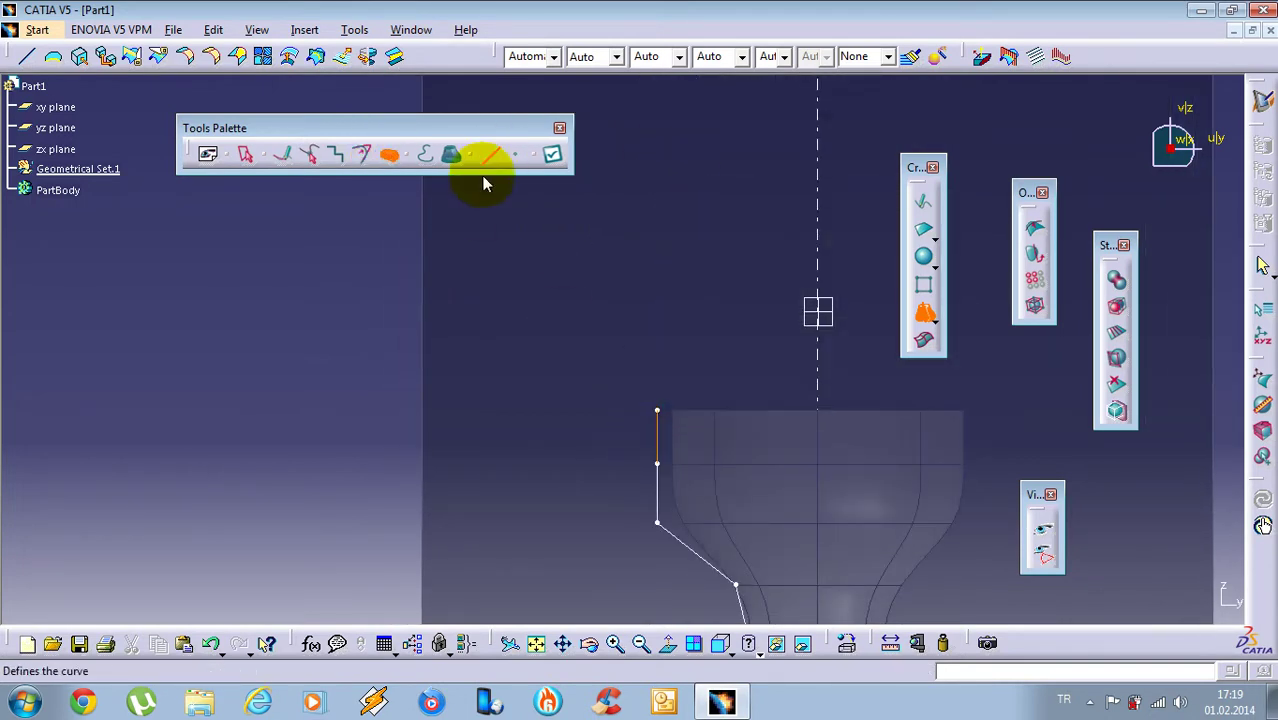
left_click(656, 436)
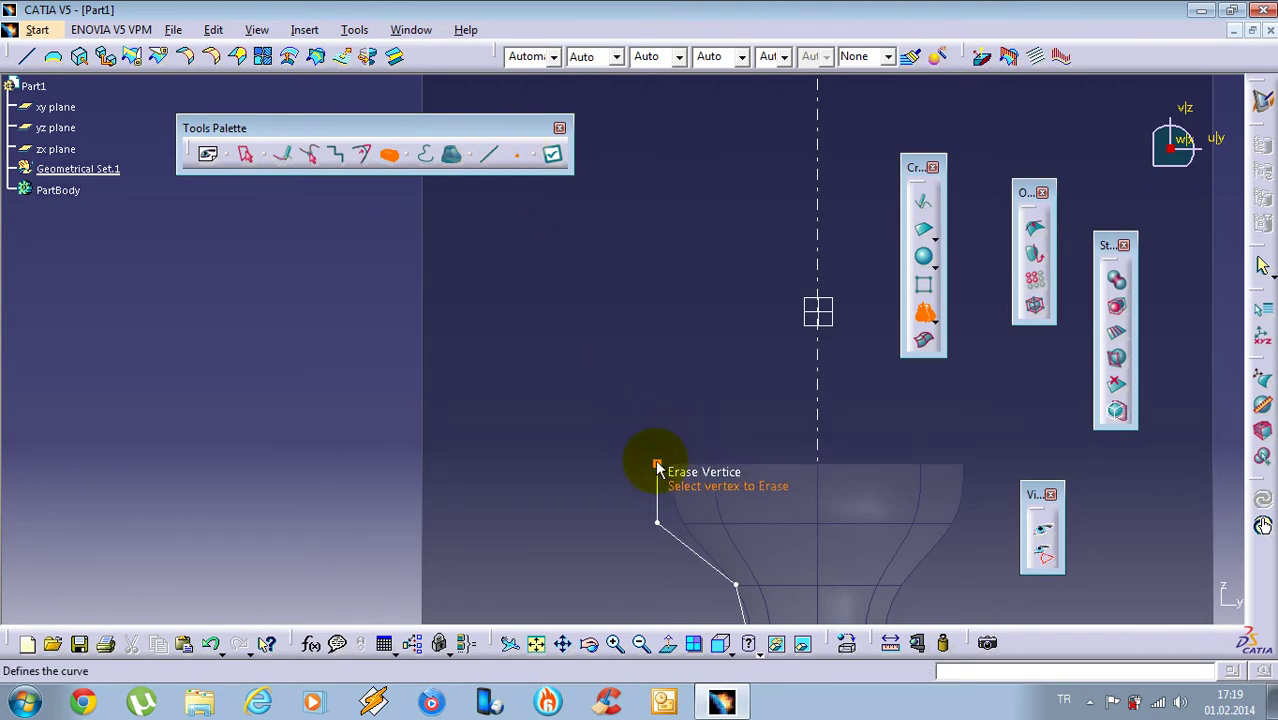
left_click(657, 486)
middle_click_drag(711, 408, 695, 291)
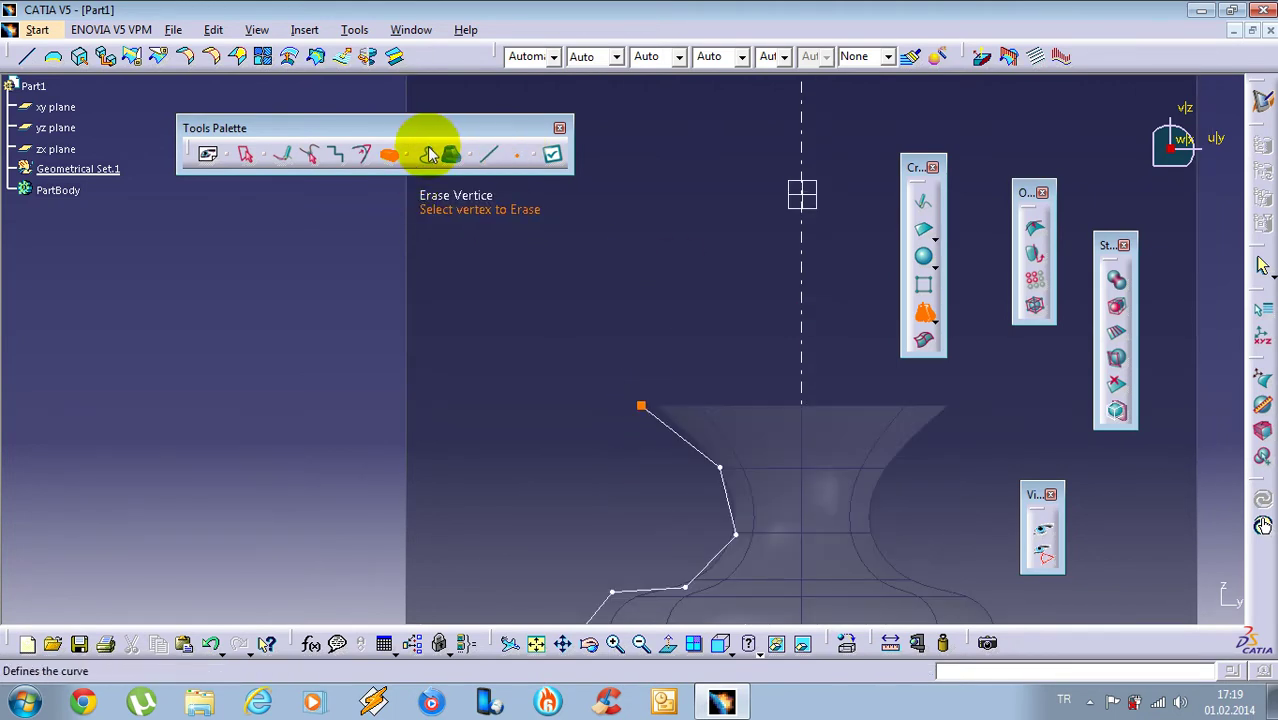
- Try closing the revolve profile into a loop, and reopen the curve
left_click(428, 154)
mouse_move(668, 362)
middle_mouse_down()
mouse_move(720, 243)
mouse_move(667, 365)
mouse_move(656, 445)
mouse_move(628, 398)
middle_mouse_up()
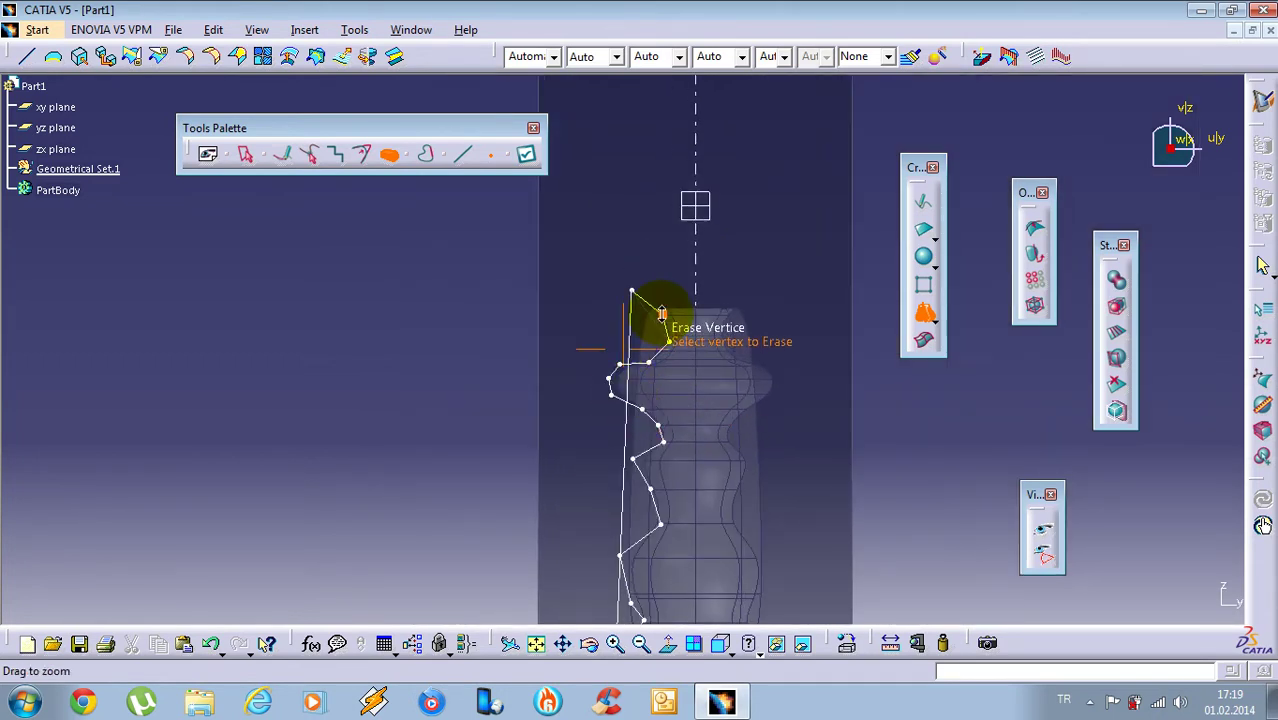
left_click(662, 318)
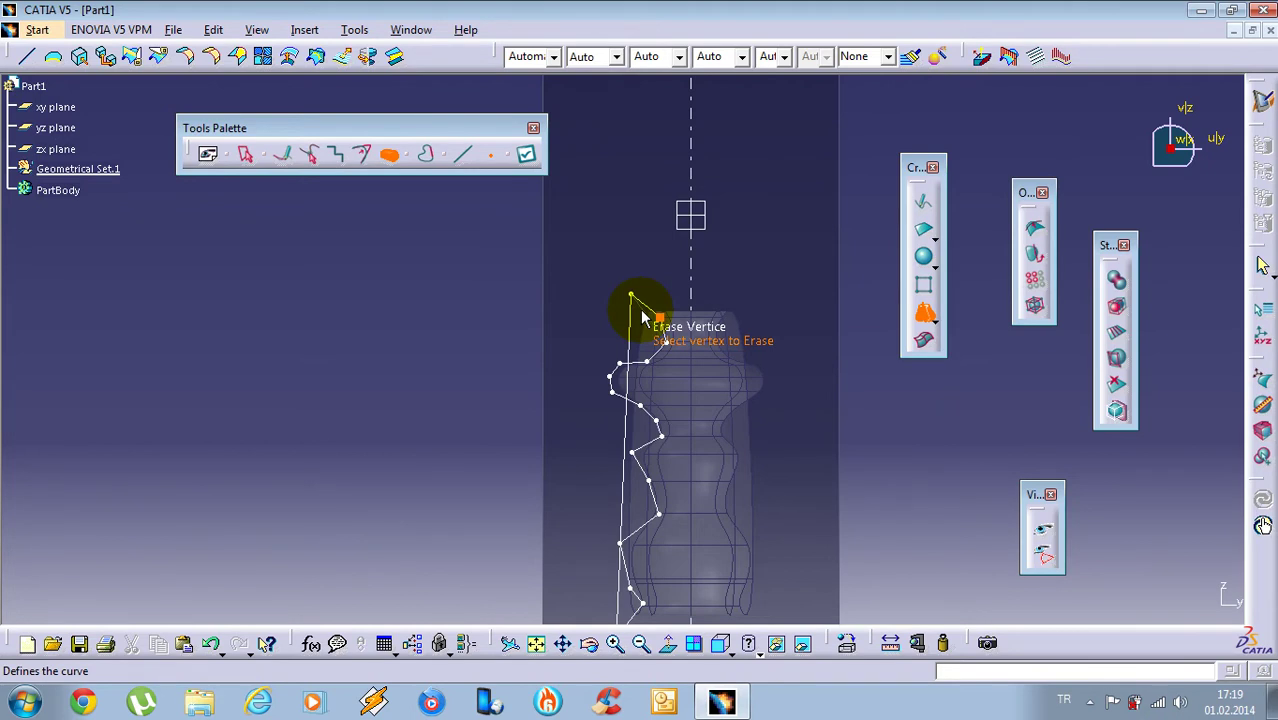
middle_click_drag(584, 192, 592, 246)
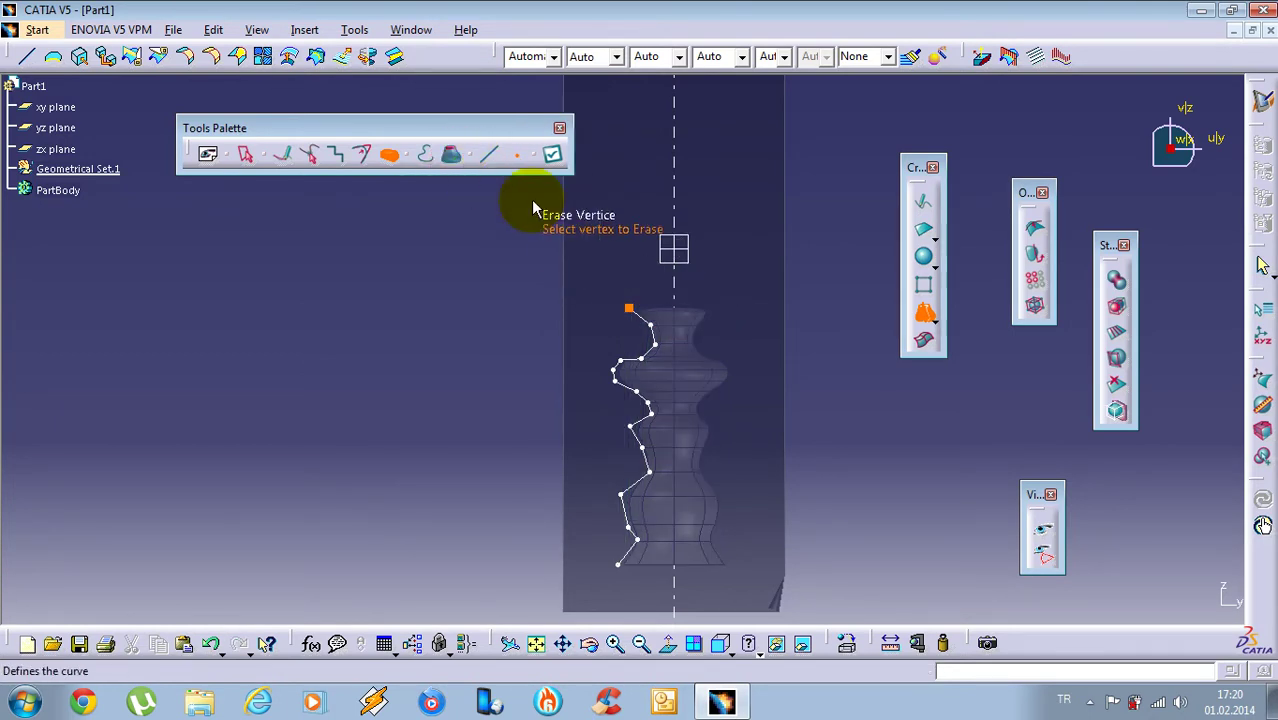
- Cancel the revolve and discard its profile
middle_click_drag(675, 333, 677, 285, "ctrl")
middle_click_drag(679, 539, 675, 262)
middle_click_drag(659, 378, 653, 615, "ctrl")
scroll(636, 243, "down", 1)
middle_click_drag(636, 243, 636, 607)
mouse_move(659, 382)
middle_mouse_down("ctrl")
mouse_move(643, 300)
mouse_move(656, 442)
middle_mouse_up("ctrl")
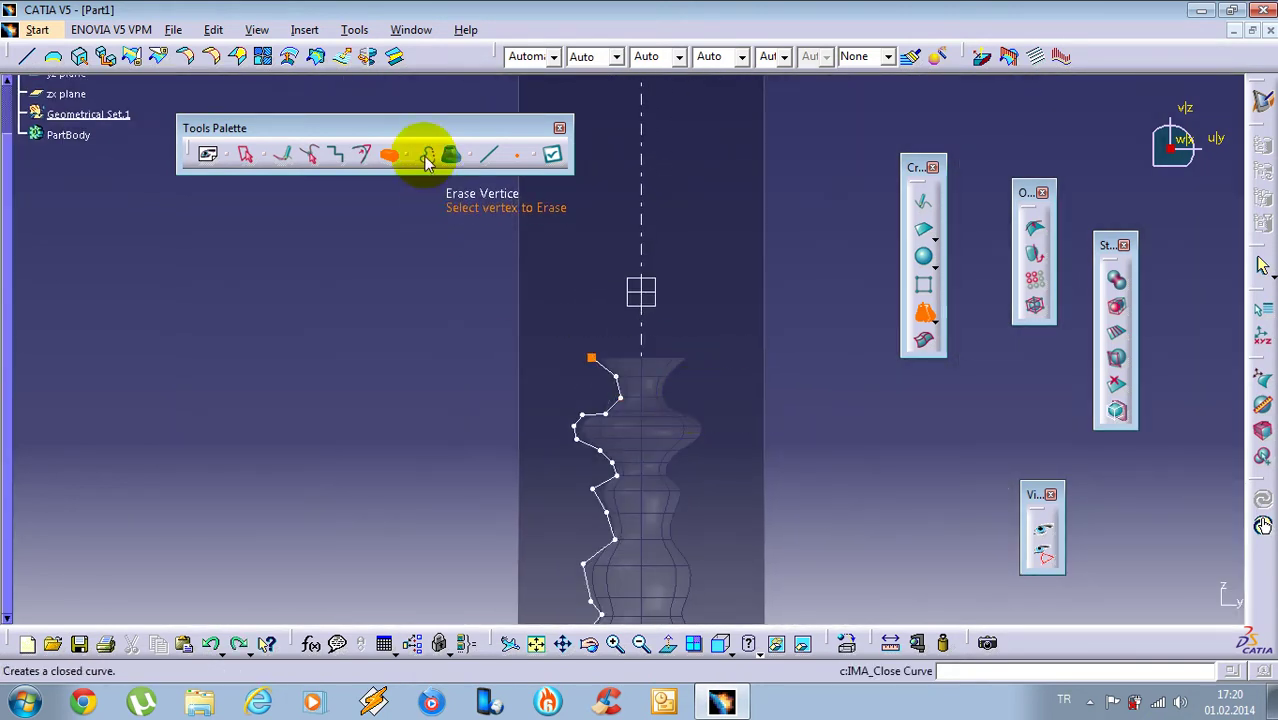
key("Escape")
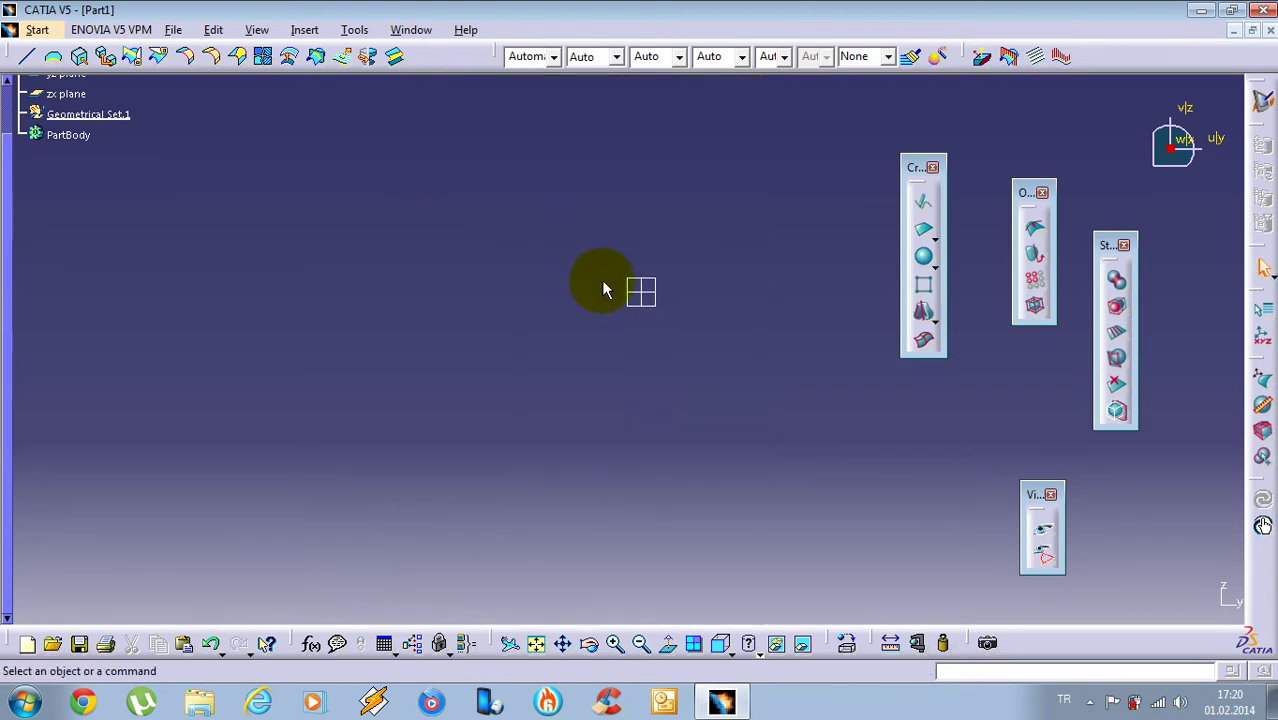
- Start a new revolve and draw its profile from the inner wall over the rim and down the outer side
middle_click_drag(560, 288, 562, 292)
left_click(926, 319)
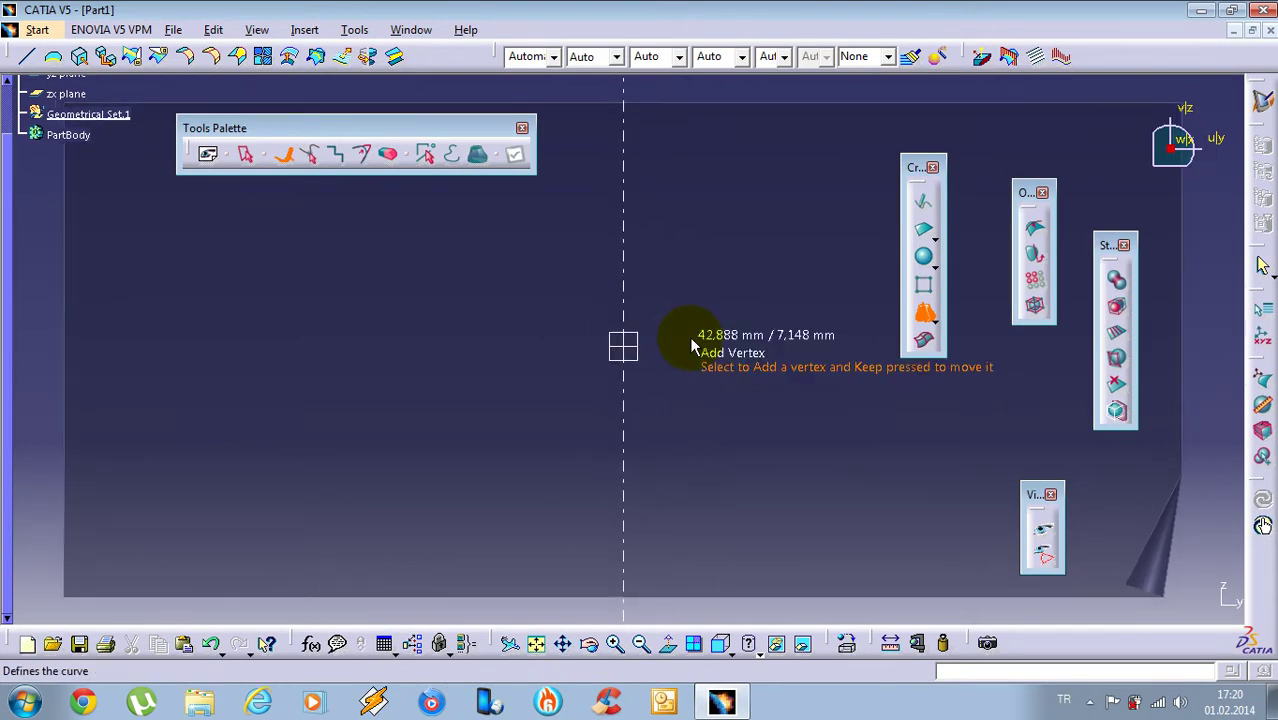
left_click_drag(386, 123, 379, 114)
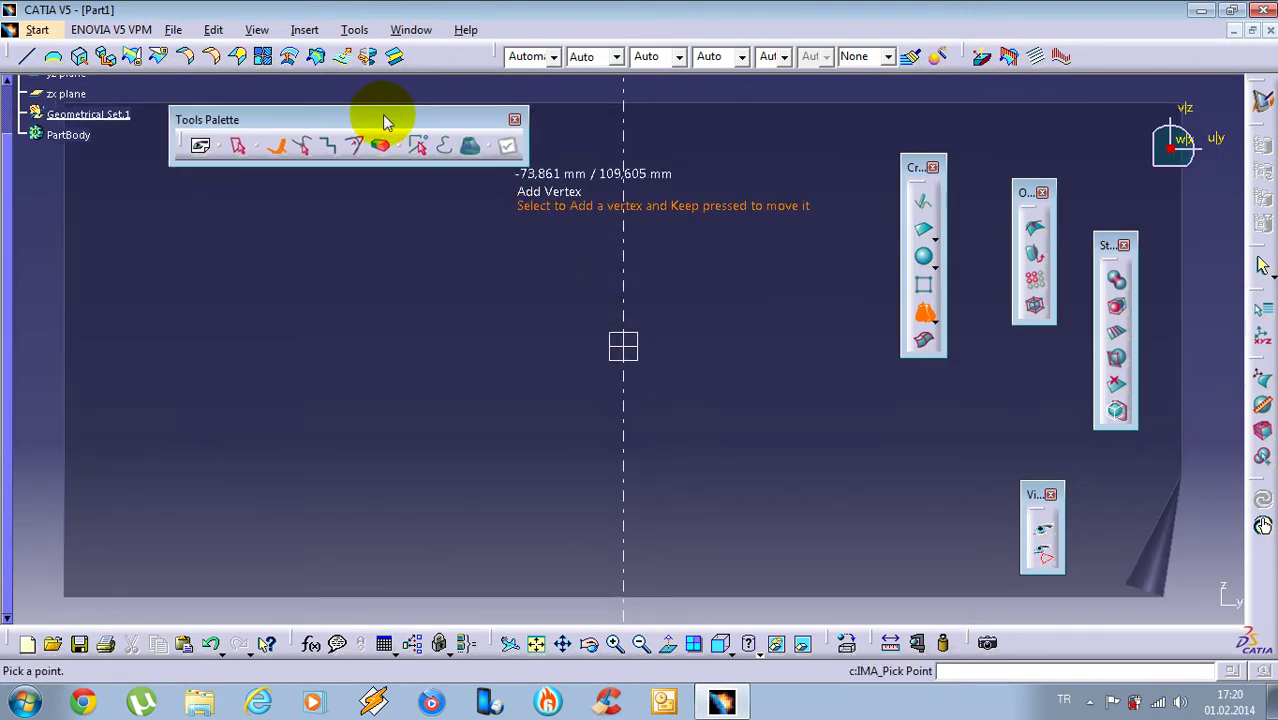
left_click(579, 320)
left_click(553, 205)
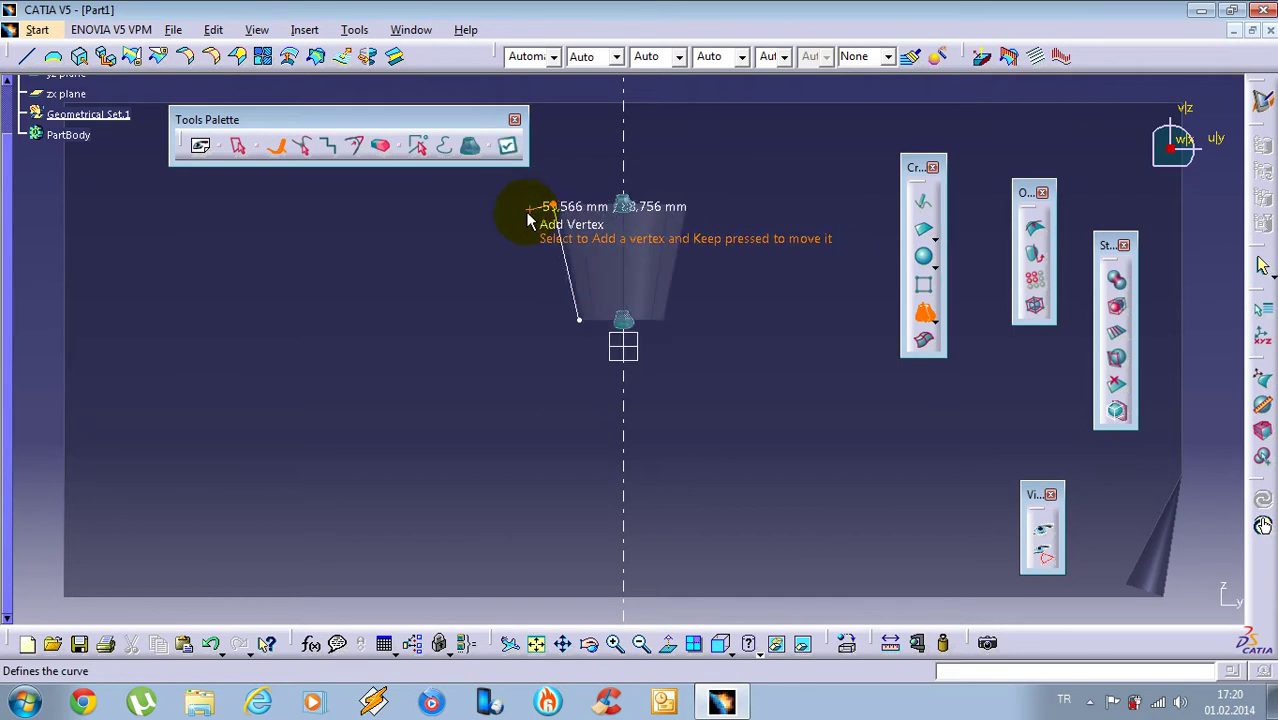
left_click(497, 234)
left_click(483, 340)
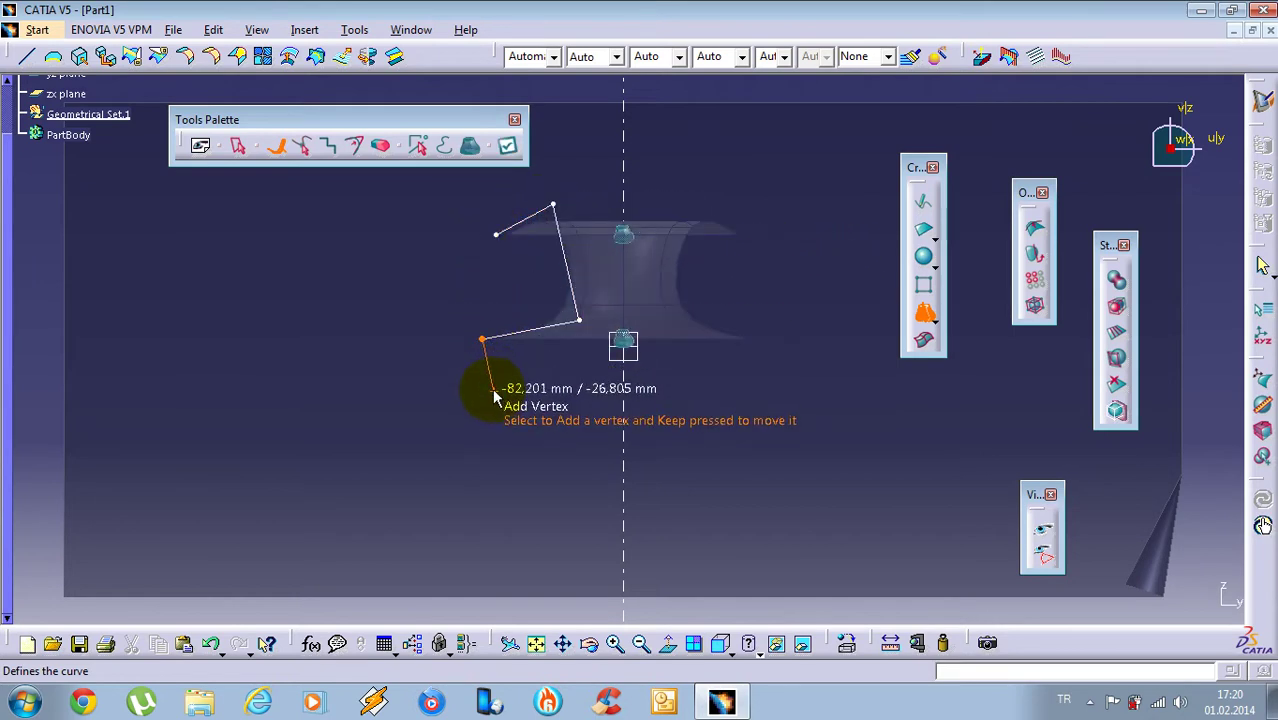
left_click(488, 312)
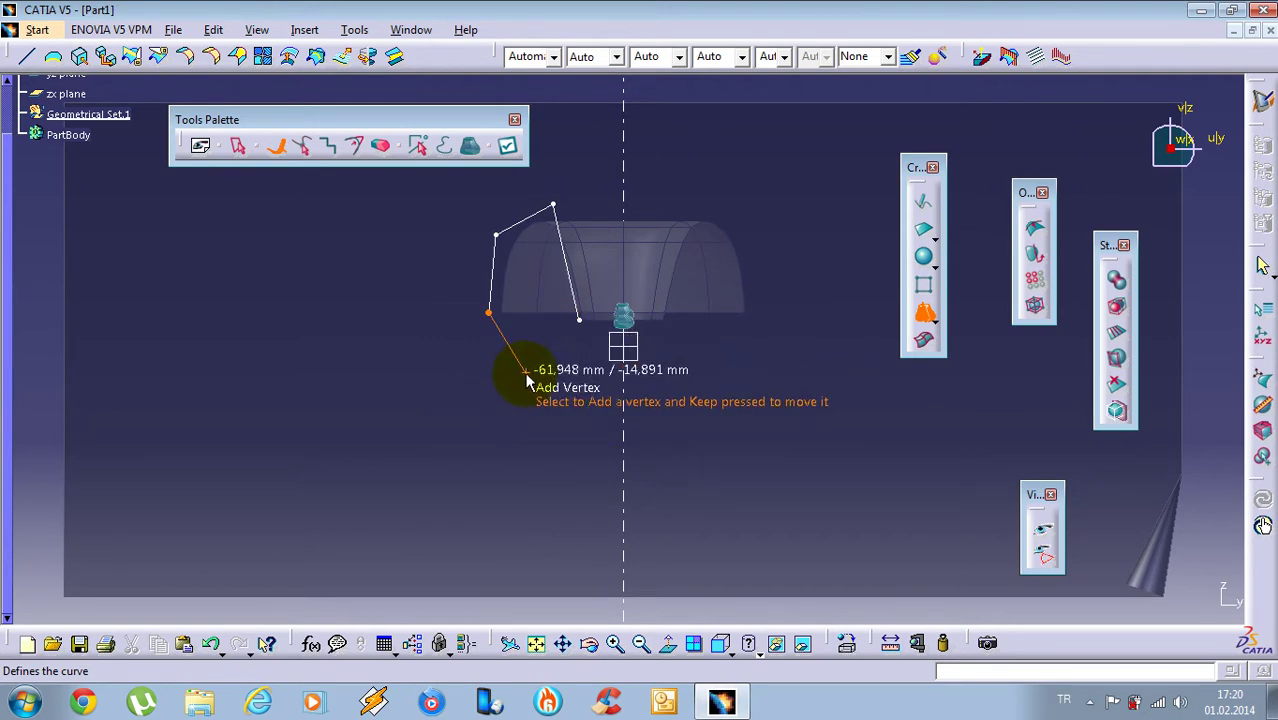
left_click(465, 440)
left_click(472, 522)
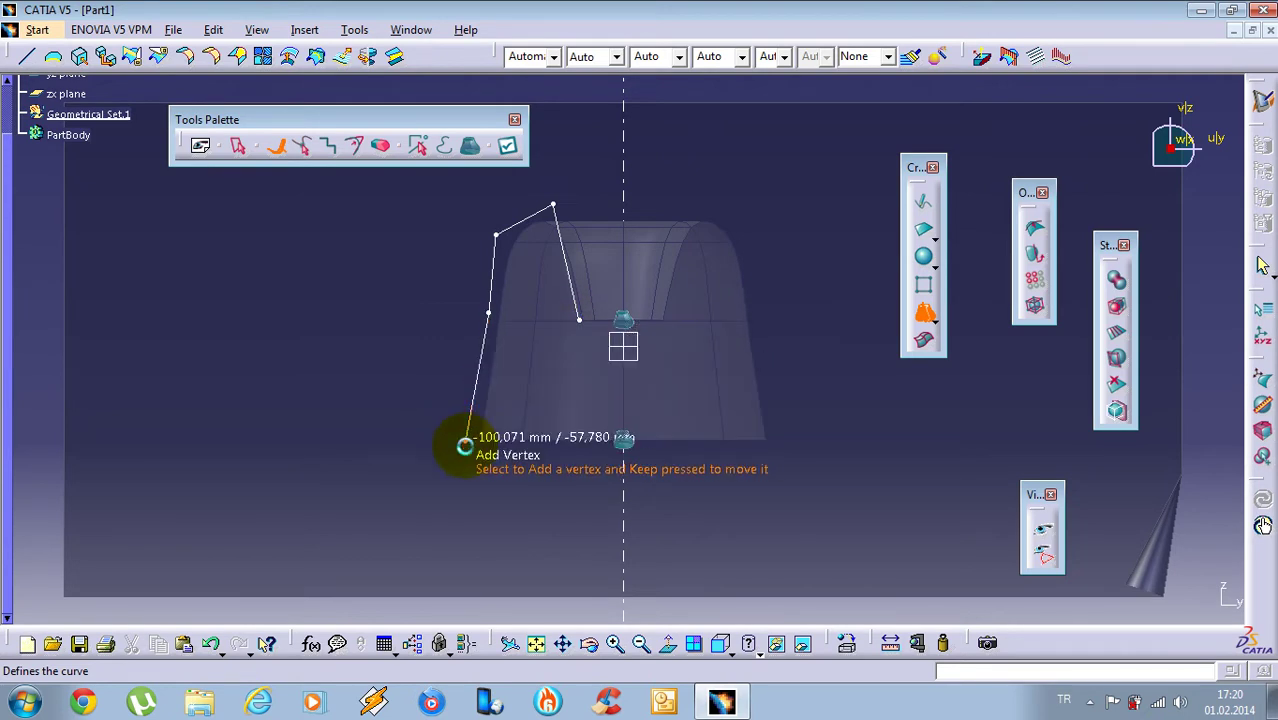
- Extend the outer profile down to a waist, flare it into a wide base and turn it inward
middle_click_drag(497, 434, 517, 305)
left_click(521, 493)
left_click(545, 579)
middle_click_drag(546, 569, 543, 394)
left_click(457, 525)
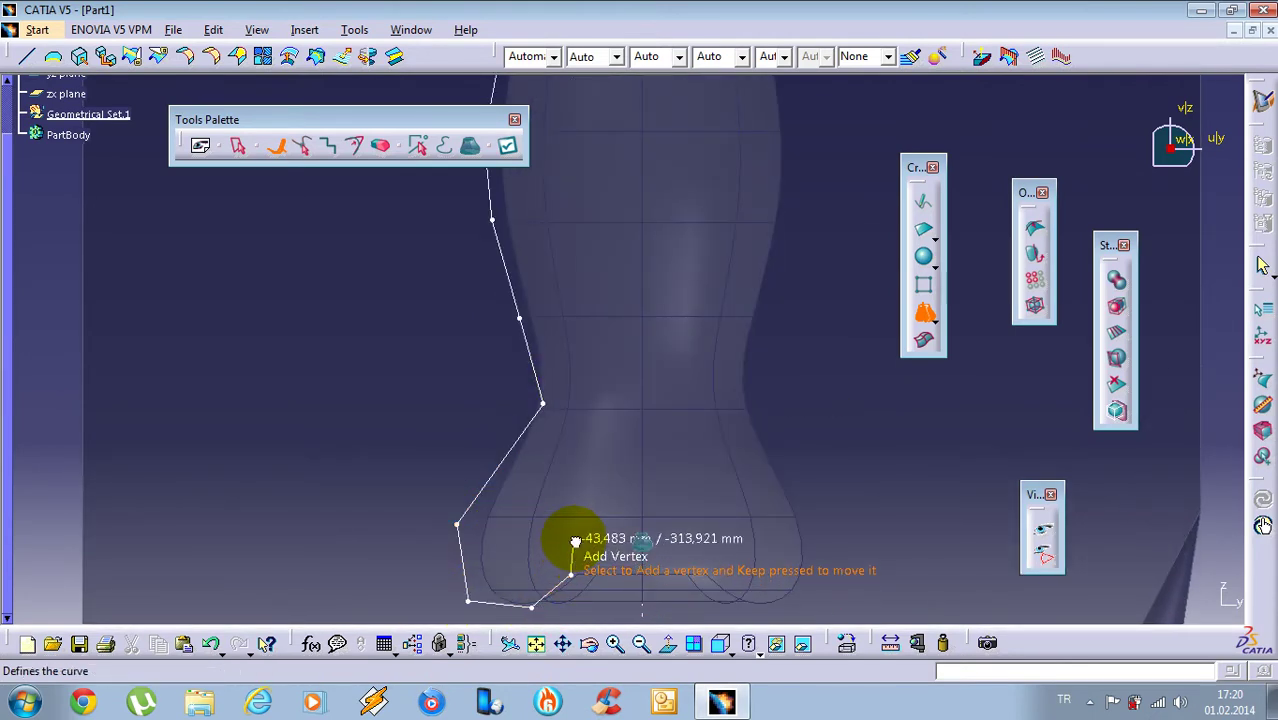
- Close the revolve profile into a loop by joining the inner rim end to the base's inner end
middle_click_drag(649, 250, 636, 439)
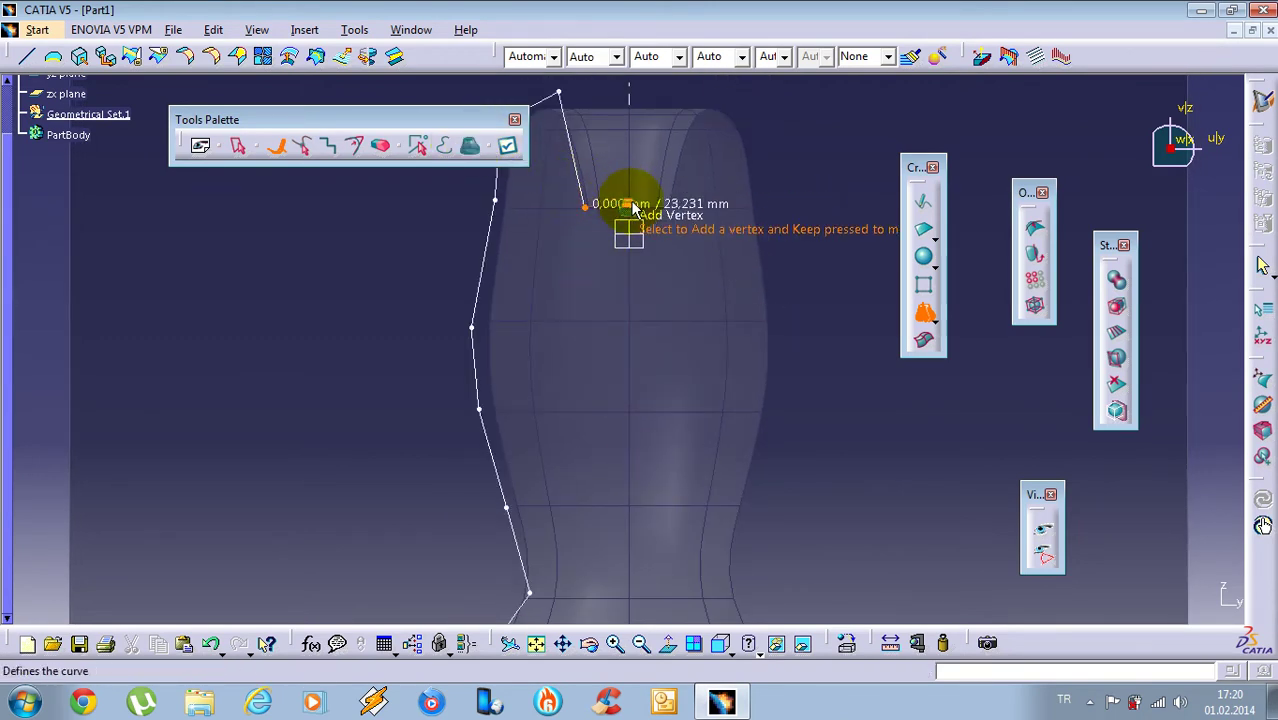
mouse_move(622, 205)
middle_mouse_down()
mouse_move(622, 163)
mouse_move(686, 513)
mouse_move(628, 512)
mouse_move(656, 486)
mouse_move(628, 337)
middle_mouse_up()
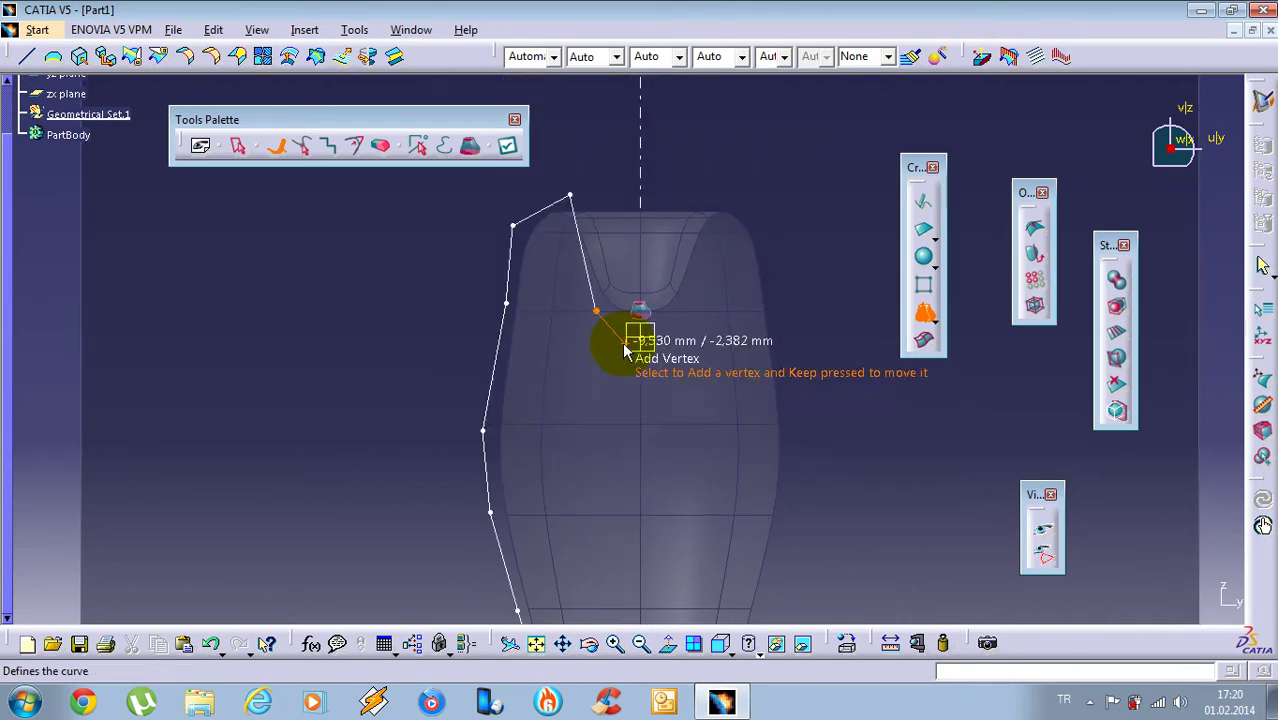
left_click(447, 156)
middle_click_drag(611, 426, 637, 171)
middle_click_drag(637, 402, 640, 440)
middle_click_drag(639, 160, 632, 374)
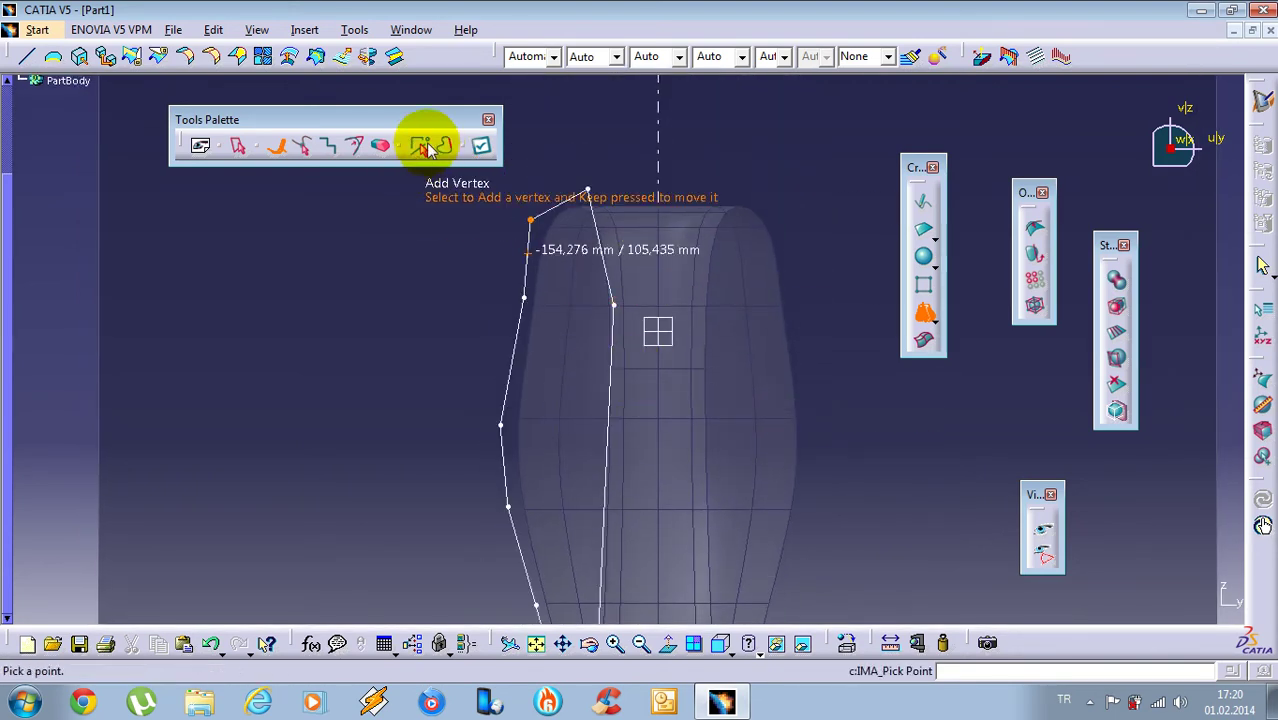
- Apply the revolve to create the hollow subdivision surface, and inspect it in 3D with nothing selected
left_click(481, 147)
middle_click_drag(562, 171, 668, 478)
left_click(818, 420)
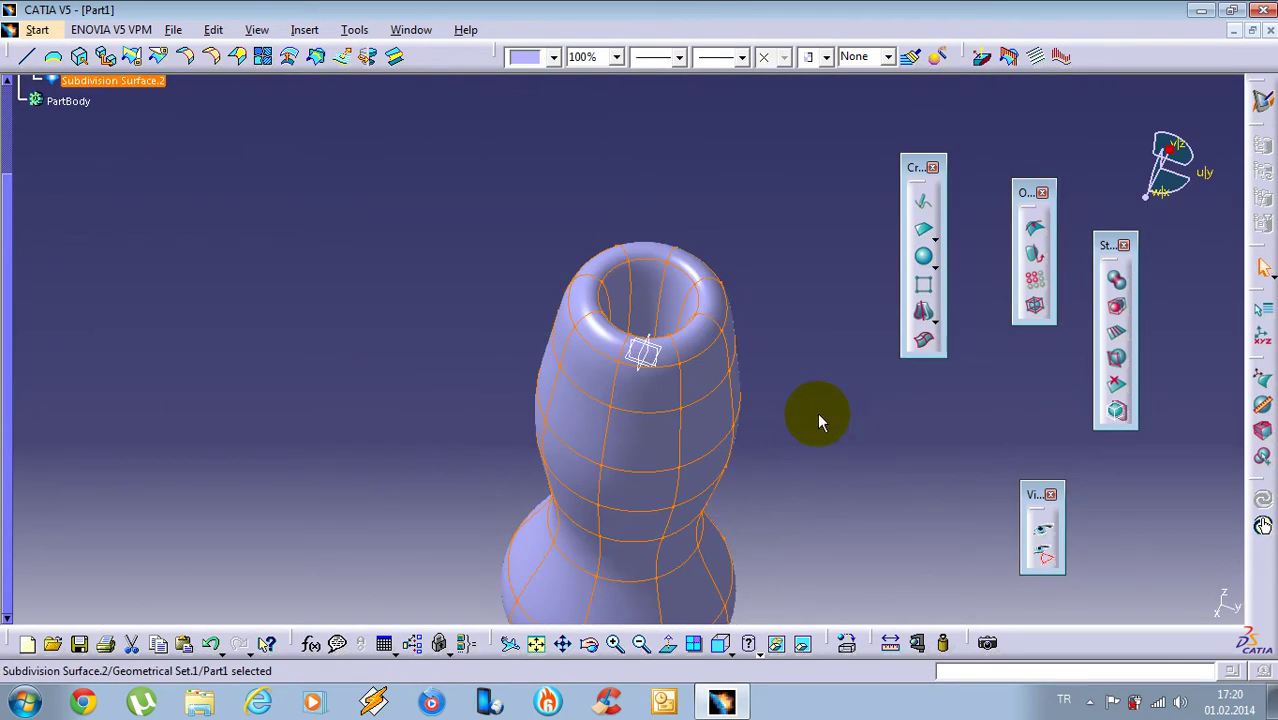
middle_click_drag(651, 348, 856, 390)
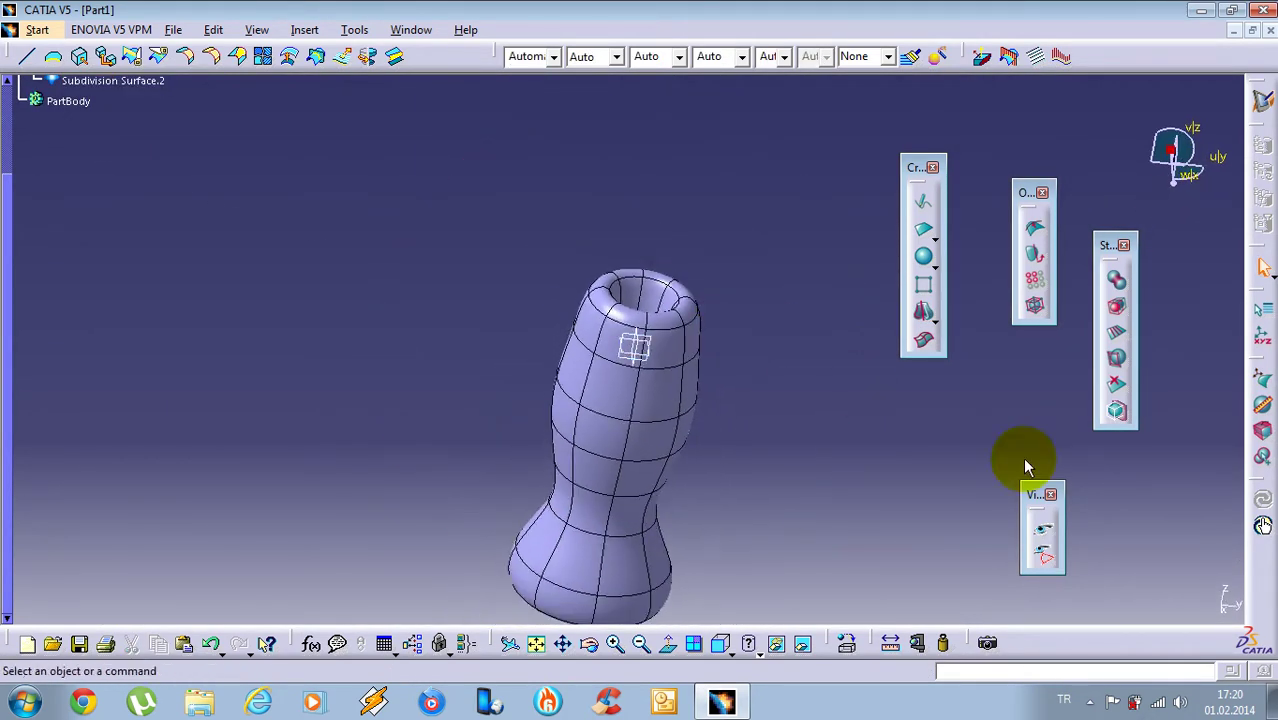
- Extrude one outer face at the base of the revolved subdivision surface outward into a toe-like protrusion, and inspect the deselected result
middle_click_drag(697, 437, 657, 407, "ctrl")
middle_click_drag(657, 407, 610, 223)
middle_click_drag(570, 456, 600, 390, "ctrl")
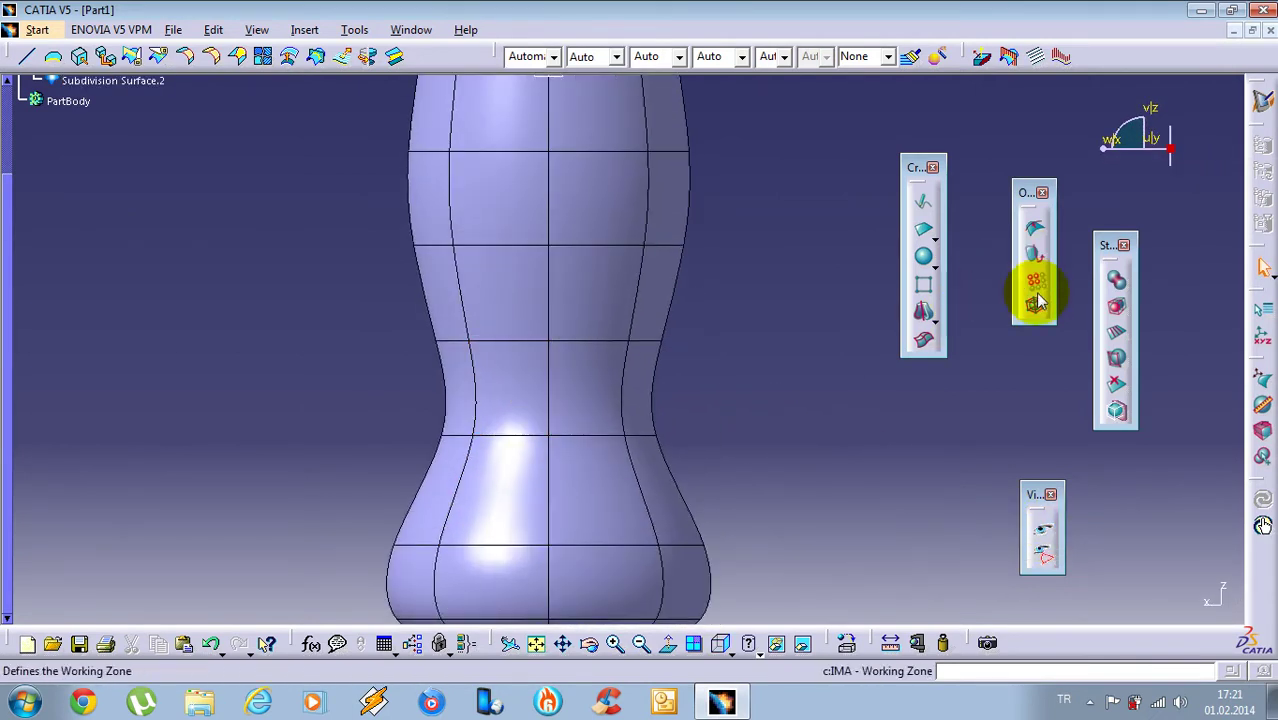
left_click(1120, 312)
left_click(599, 479)
middle_click_drag(465, 408, 665, 562)
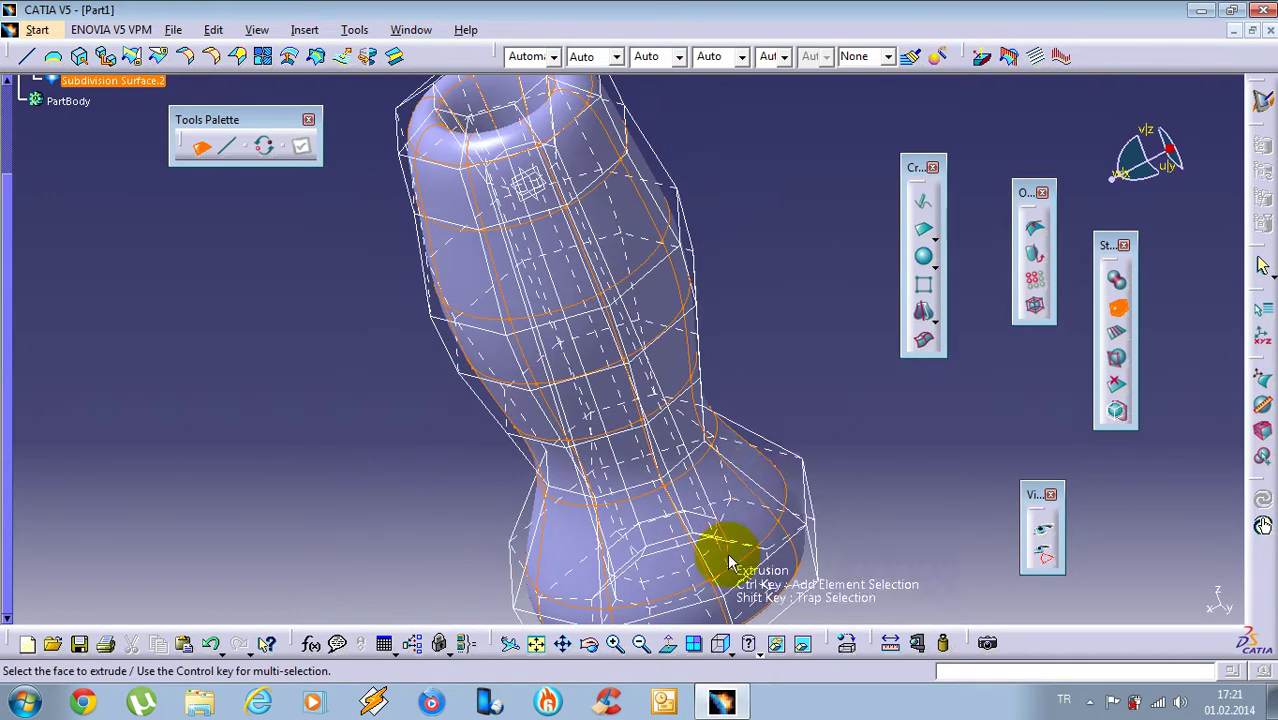
middle_click_drag(772, 473, 702, 462)
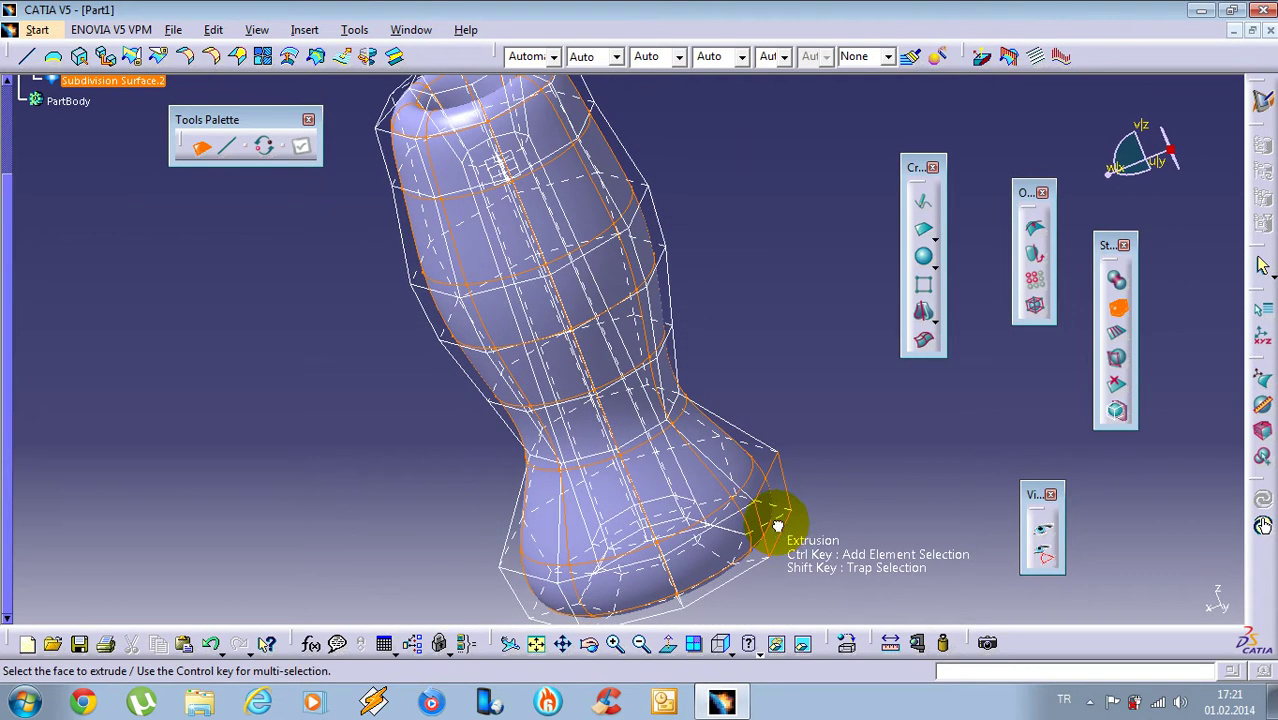
left_click(777, 525)
left_click(789, 490)
middle_click_drag(789, 490, 752, 480)
left_click(756, 400)
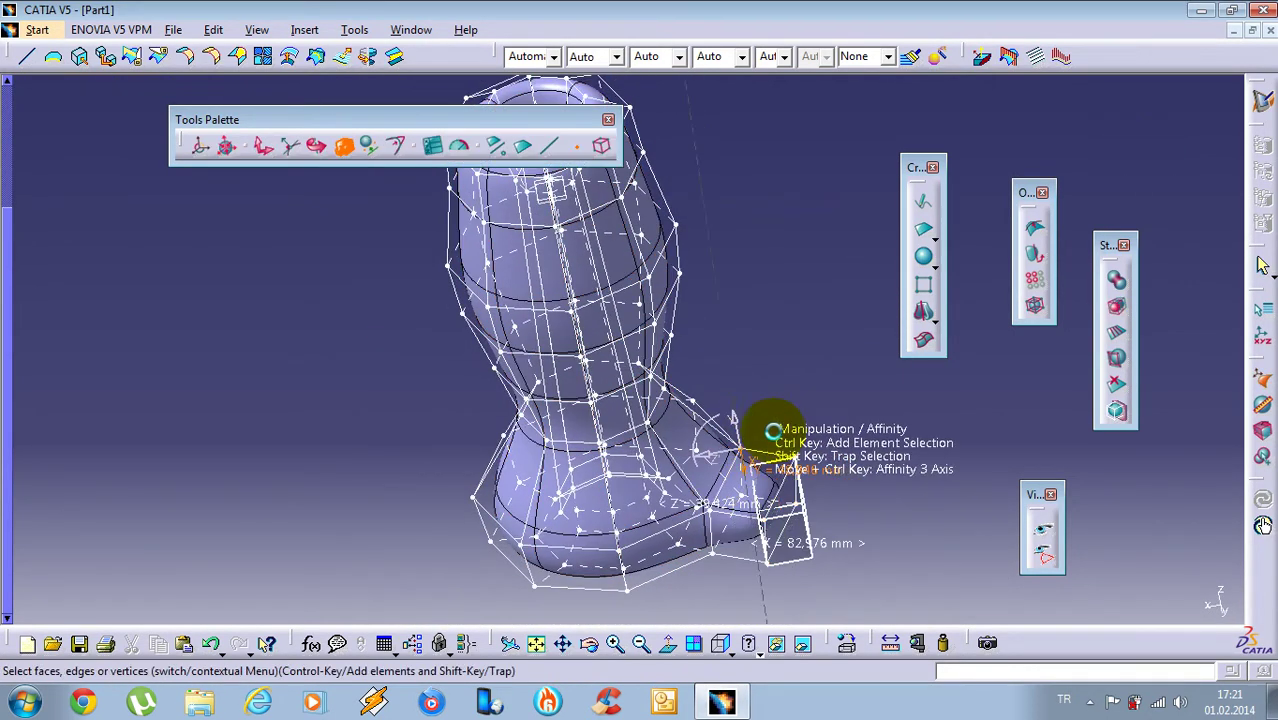
left_click(828, 385)
middle_click_drag(827, 379, 665, 385)
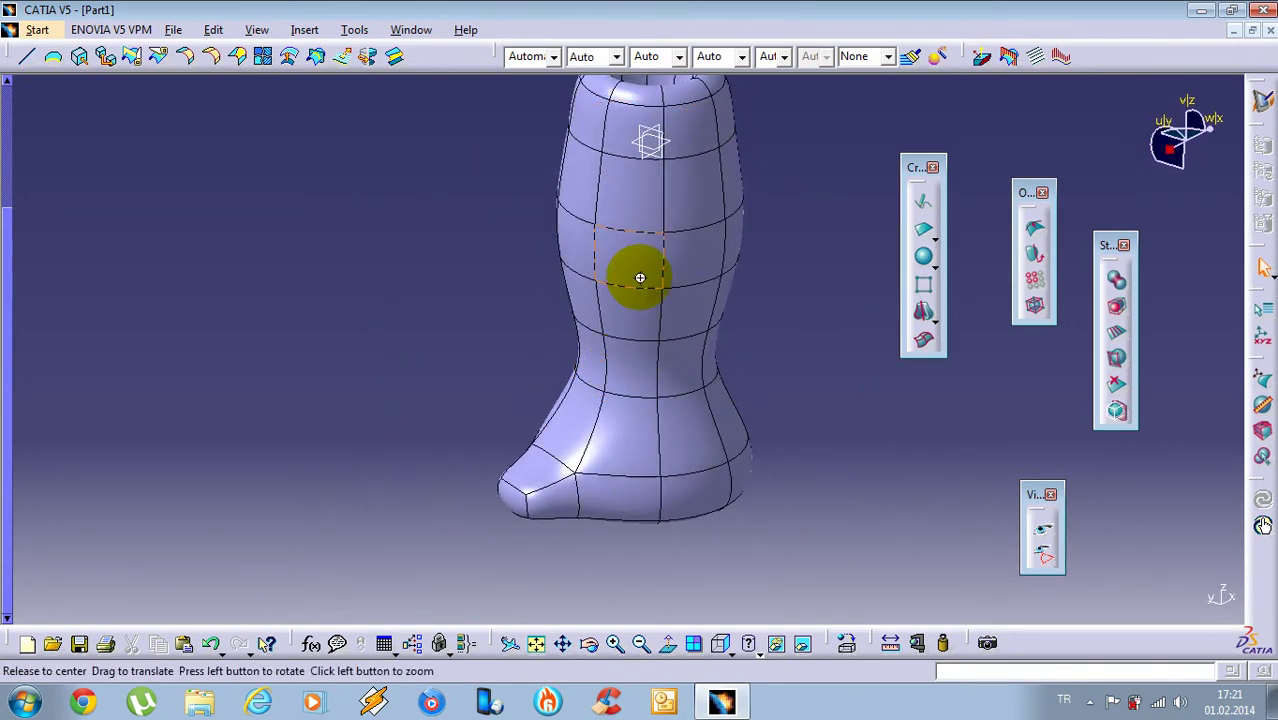
left_click(1090, 700)
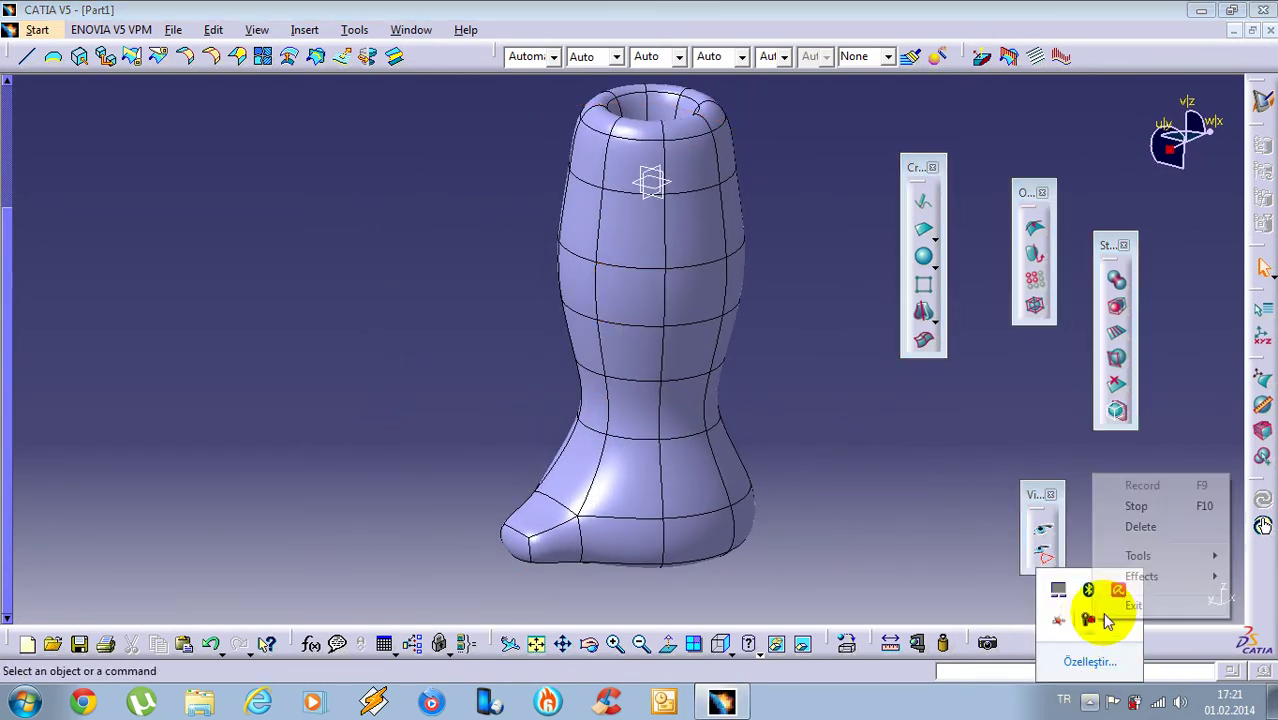